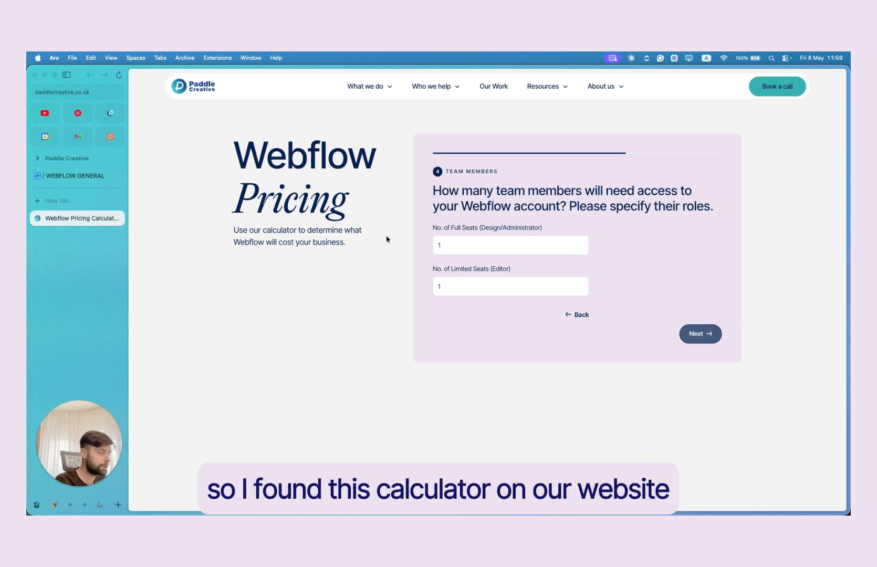
- Advance the Webflow pricing calculator to its cost result, and go back to the team members question
{"action": "left_click", "coordinate": [705, 338]}
{"action": "left_click", "coordinate": [693, 317]}
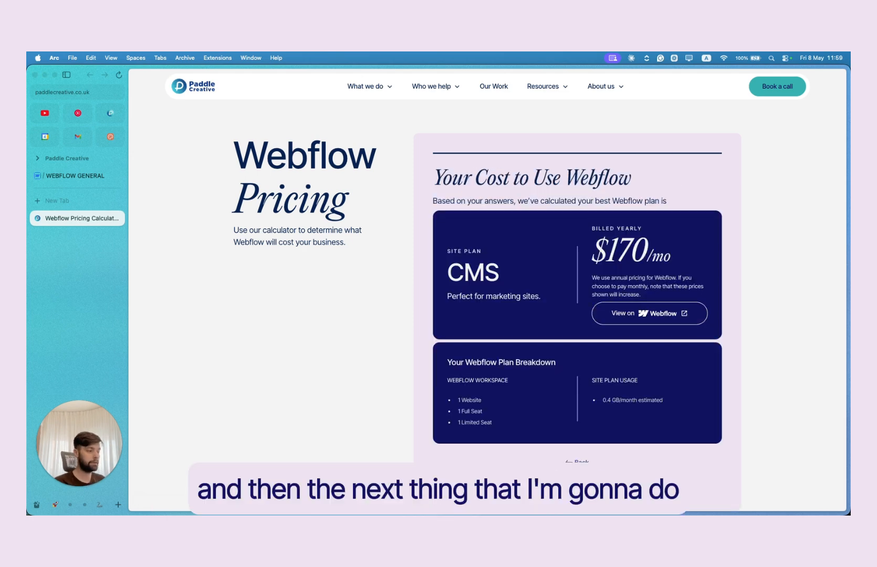
{"action": "left_click", "coordinate": [578, 462]}
{"action": "left_click", "coordinate": [579, 298]}
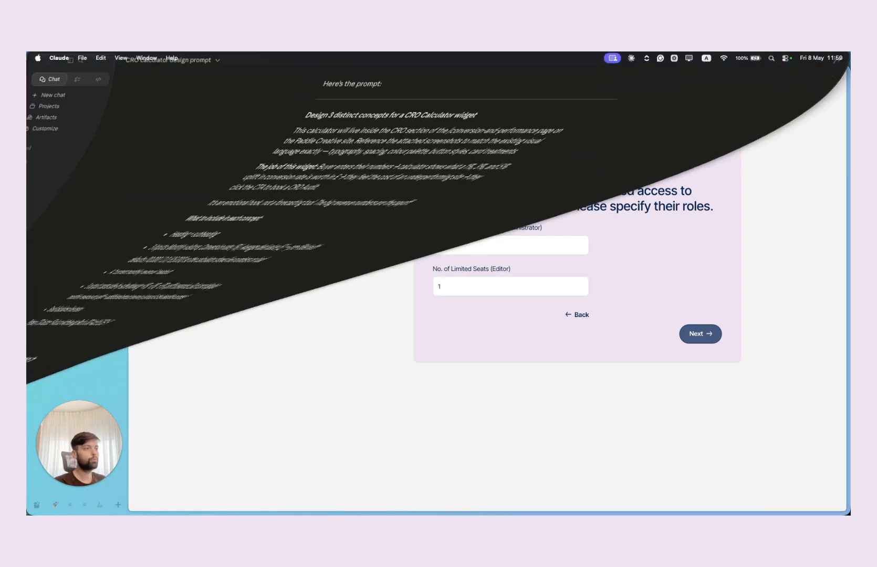
- Switch to Claude, copy the full "Design 3 distinct concepts for a CRO Calculator widget" prompt, and paste it into the PC CRO project in Claude Design
{"action": "scroll", "coordinate": [450, 284], "scroll_direction": "up", "scroll_amount": 3}
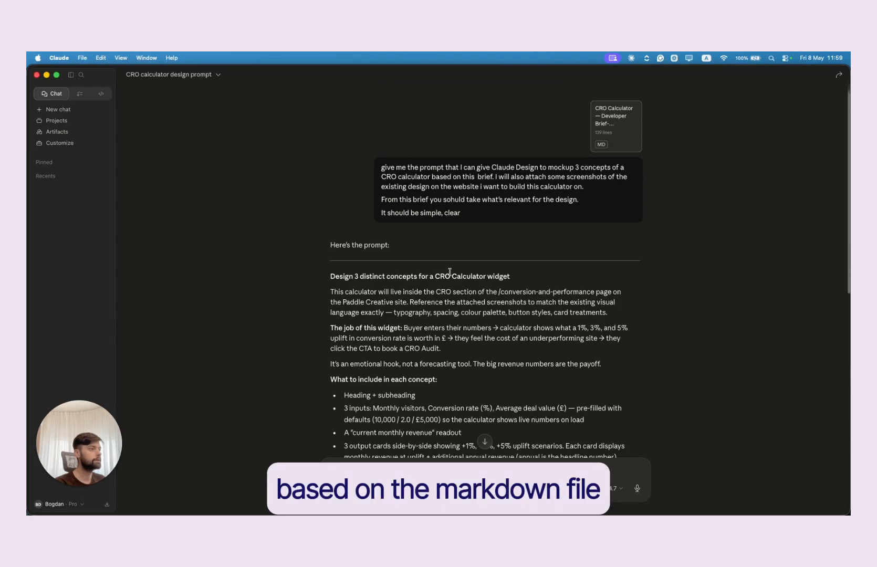
{"action": "scroll", "coordinate": [459, 238], "scroll_direction": "down", "scroll_amount": 3}
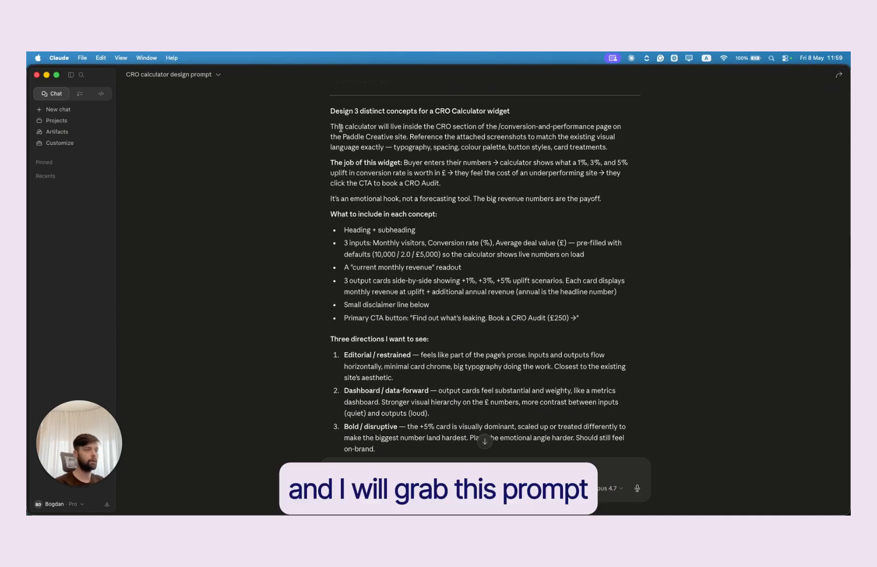
{"action": "left_click_drag", "start_coordinate": [330, 111], "coordinate": [511, 345]}
{"action": "scroll", "coordinate": [494, 230], "scroll_direction": "down", "scroll_amount": 3}
{"action": "scroll", "coordinate": [511, 345], "scroll_direction": "down", "scroll_amount": 3}
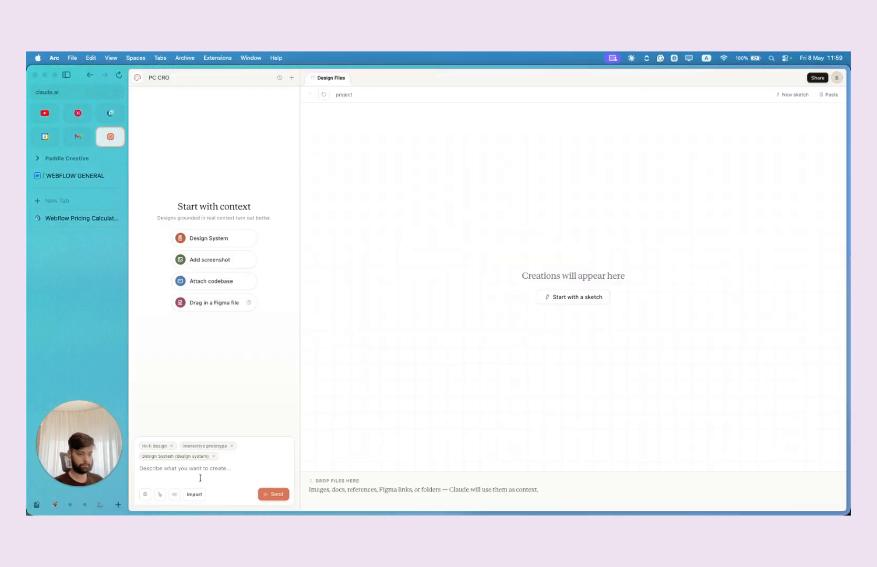
{"action": "key", "text": "super+v"}
- Attach the four website calculator screenshots from Finder to the prompt and send it
{"action": "key", "text": "super+Tab"}
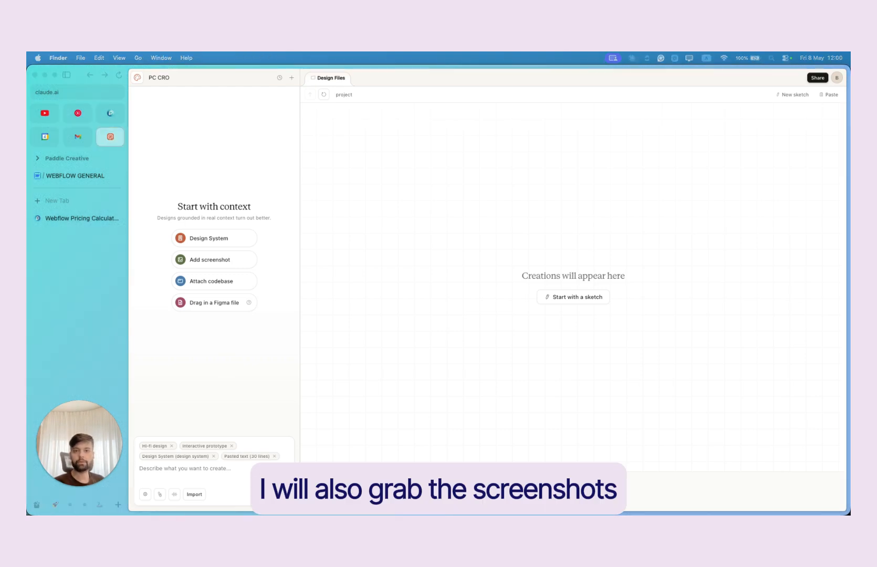
{"action": "left_click_drag", "start_coordinate": [367, 504], "coordinate": [218, 469]}
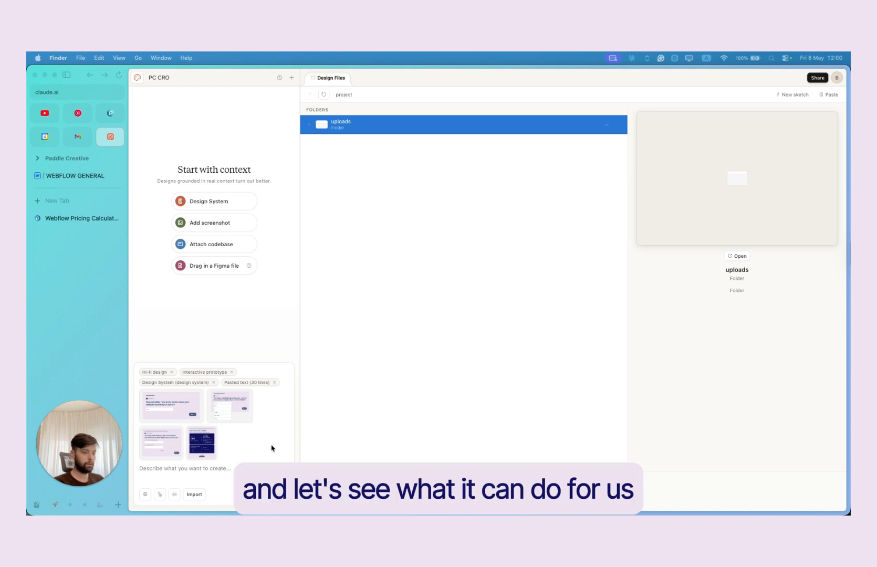
{"action": "left_click", "coordinate": [271, 436]}
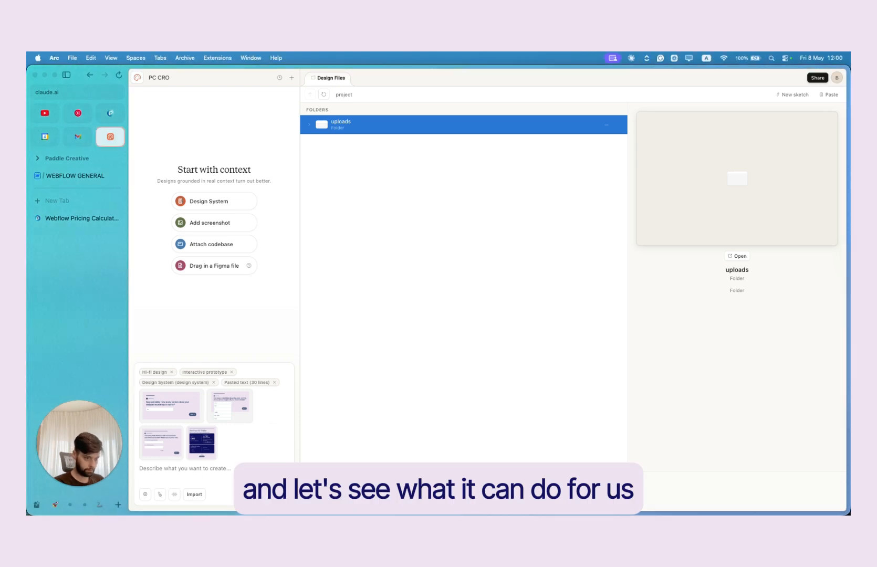
{"action": "key", "text": "Return"}
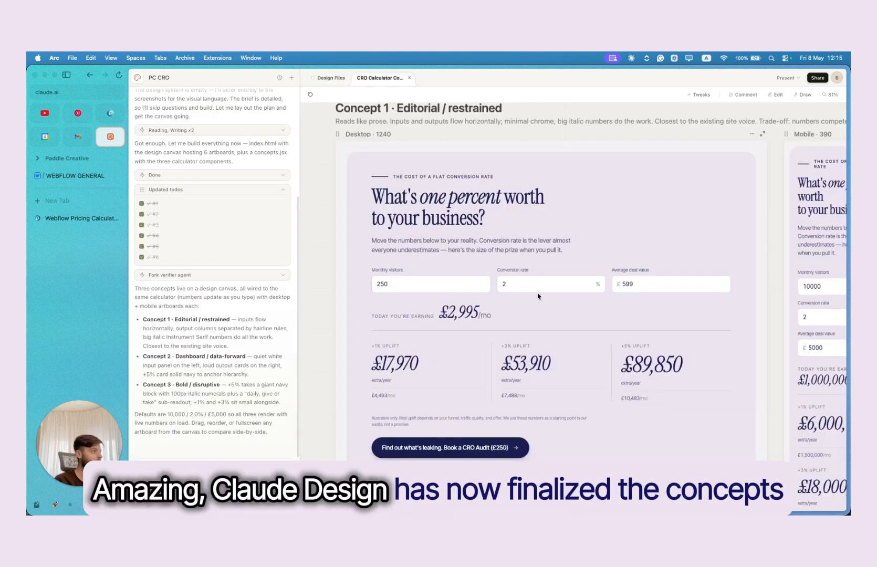
- Look through the generated desktop calculator concepts one after another on the canvas
{"action": "scroll", "coordinate": [537, 284], "scroll_direction": "down", "scroll_amount": 1}
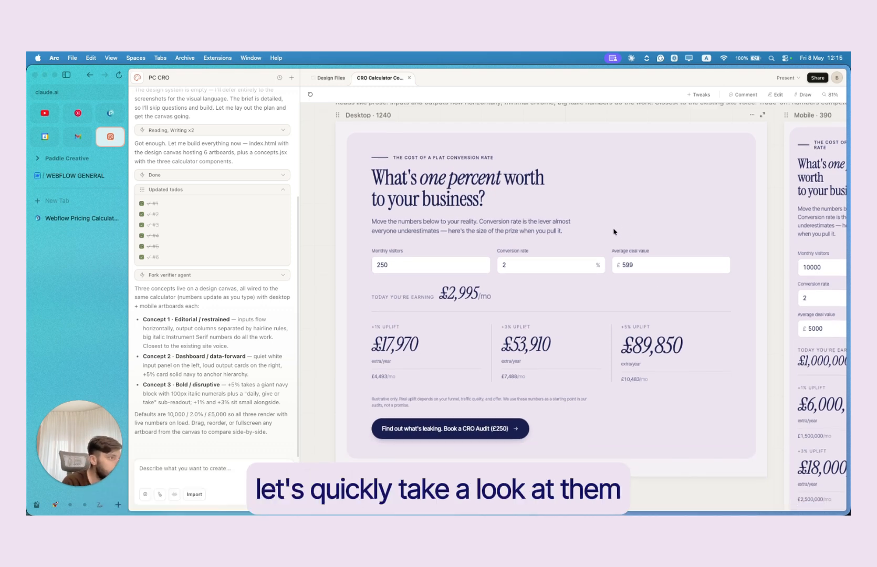
{"action": "scroll", "coordinate": [617, 233], "scroll_direction": "down", "scroll_amount": 10}
{"action": "scroll", "coordinate": [613, 231], "scroll_direction": "down", "scroll_amount": 12}
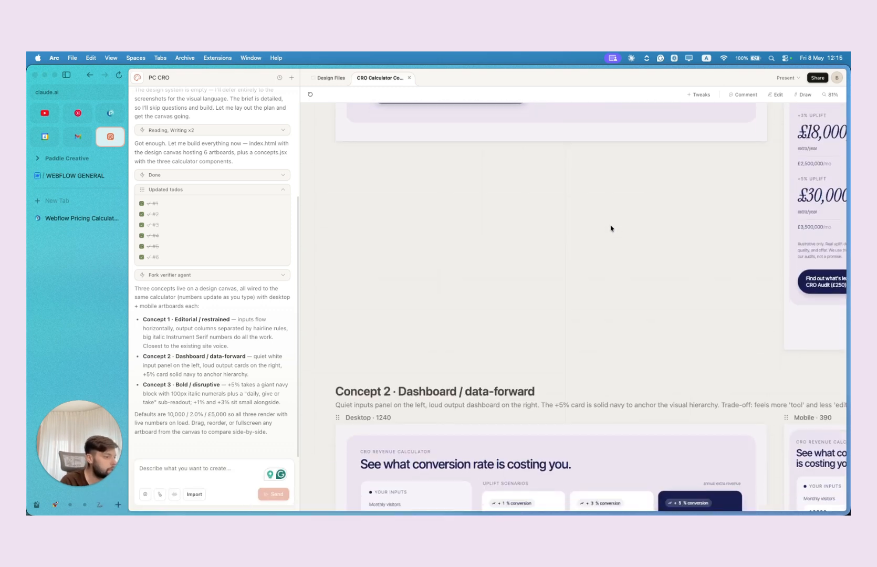
{"action": "scroll", "coordinate": [611, 228], "scroll_direction": "down", "scroll_amount": 1}
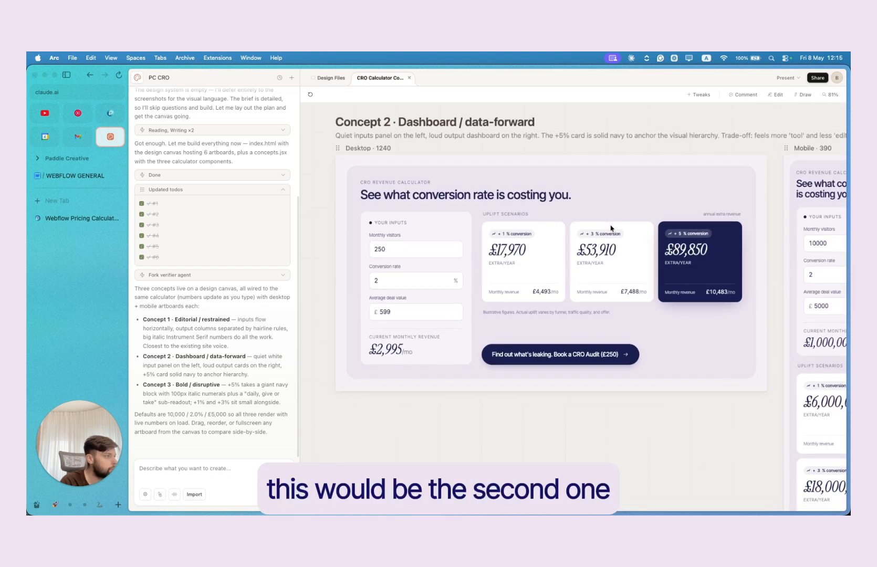
{"action": "scroll", "coordinate": [617, 236], "scroll_direction": "down", "scroll_amount": 8}
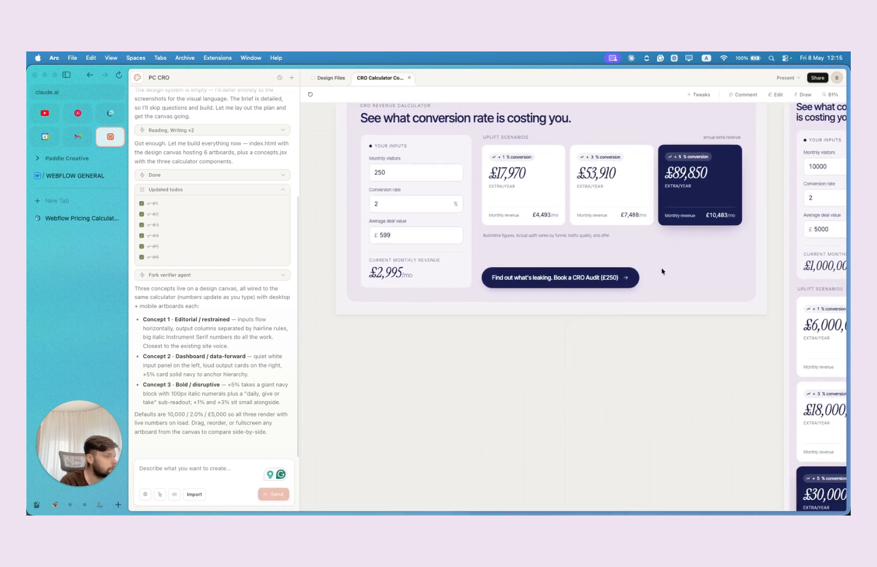
{"action": "scroll", "coordinate": [652, 260], "scroll_direction": "down", "scroll_amount": 12}
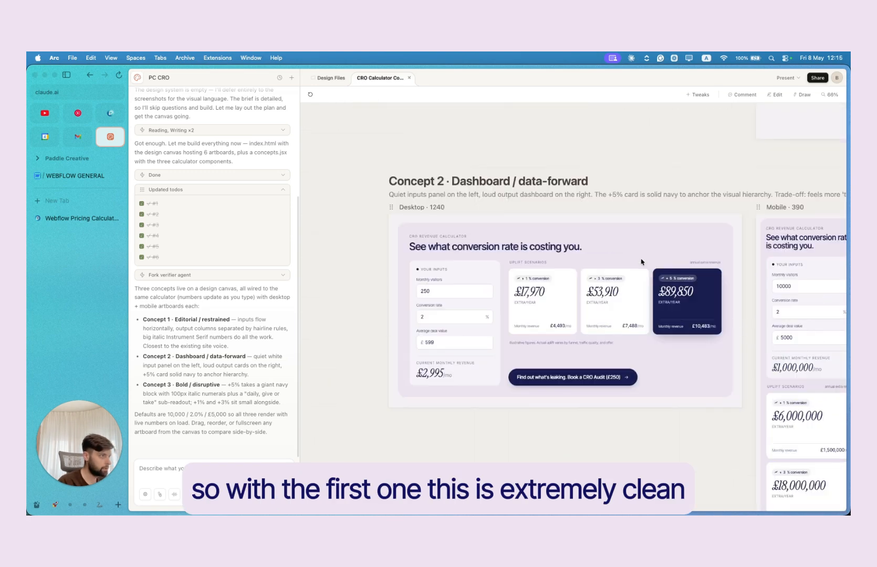
- Compare the layout of Concept 1 with those of Concepts 2 and 3
{"action": "scroll", "coordinate": [645, 261], "scroll_direction": "up", "scroll_amount": 15}
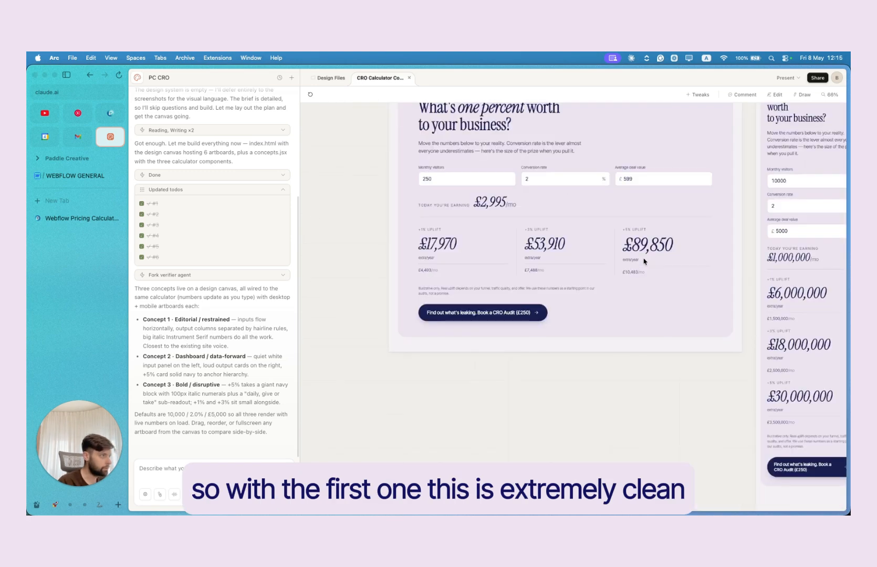
{"action": "scroll", "coordinate": [649, 263], "scroll_direction": "up", "scroll_amount": 5}
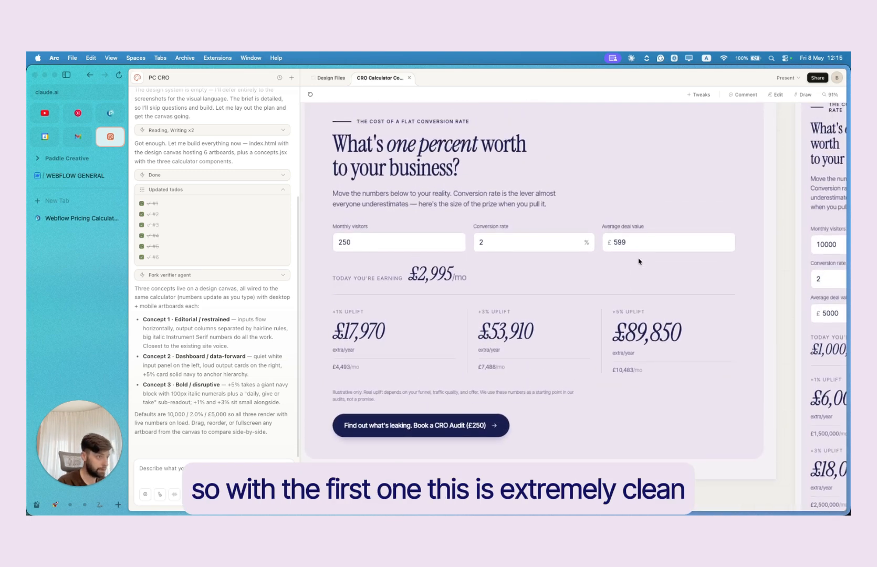
{"action": "scroll", "coordinate": [638, 261], "scroll_direction": "down", "scroll_amount": 15}
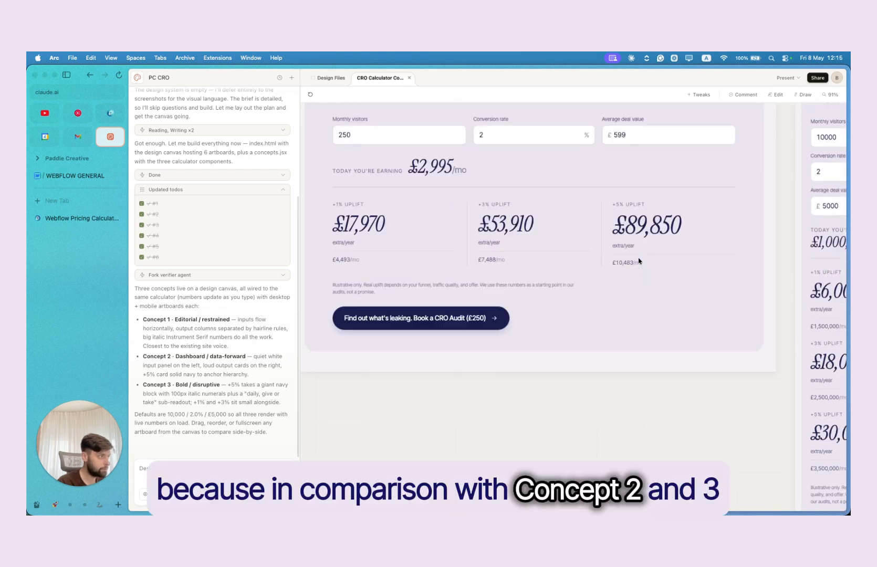
{"action": "scroll", "coordinate": [639, 261], "scroll_direction": "down", "scroll_amount": 5}
{"action": "scroll", "coordinate": [641, 261], "scroll_direction": "up", "scroll_amount": 1}
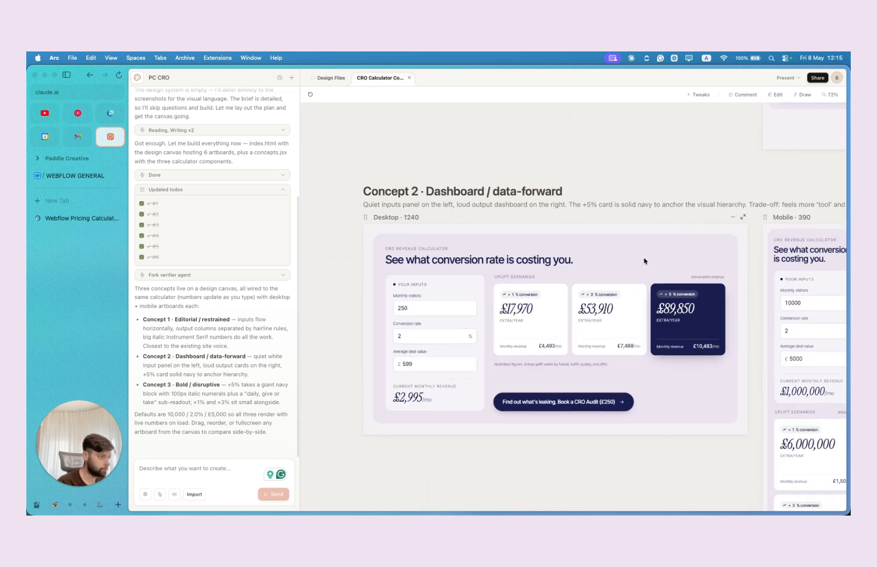
{"action": "scroll", "coordinate": [643, 261], "scroll_direction": "down", "scroll_amount": 10}
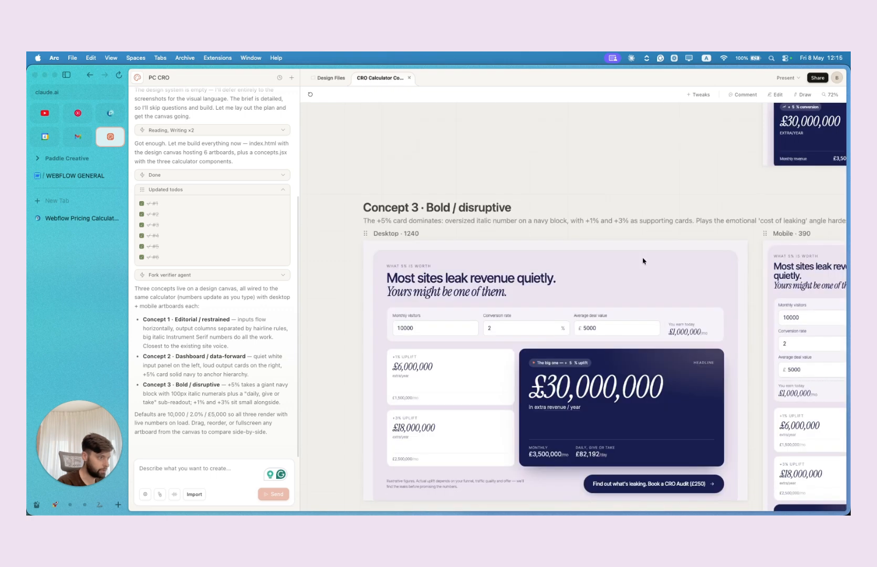
{"action": "scroll", "coordinate": [643, 261], "scroll_direction": "up", "scroll_amount": 6}
{"action": "scroll", "coordinate": [643, 261], "scroll_direction": "up", "scroll_amount": 2}
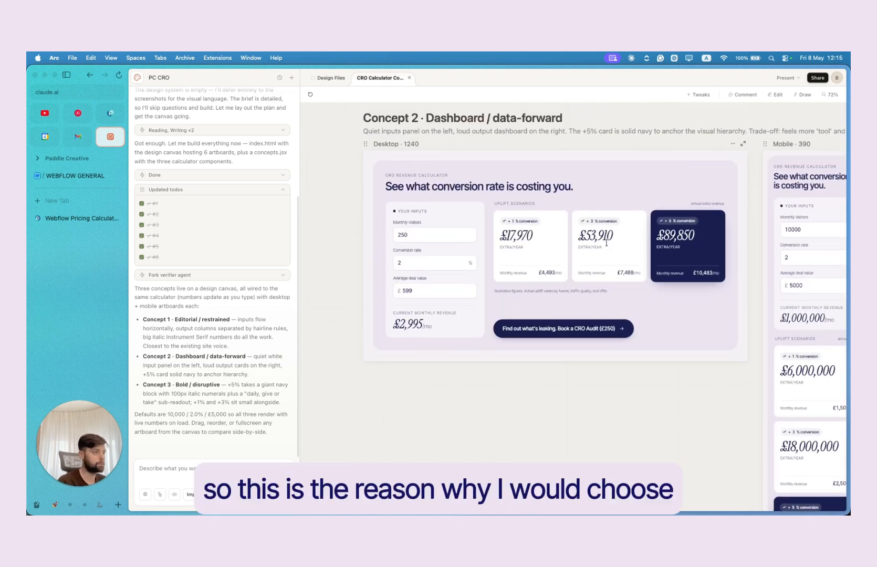
- Compare how the desktop versions of Concepts 2 and 3 arrange their input fields and output cards
{"action": "scroll", "coordinate": [642, 248], "scroll_direction": "down", "scroll_amount": 5}
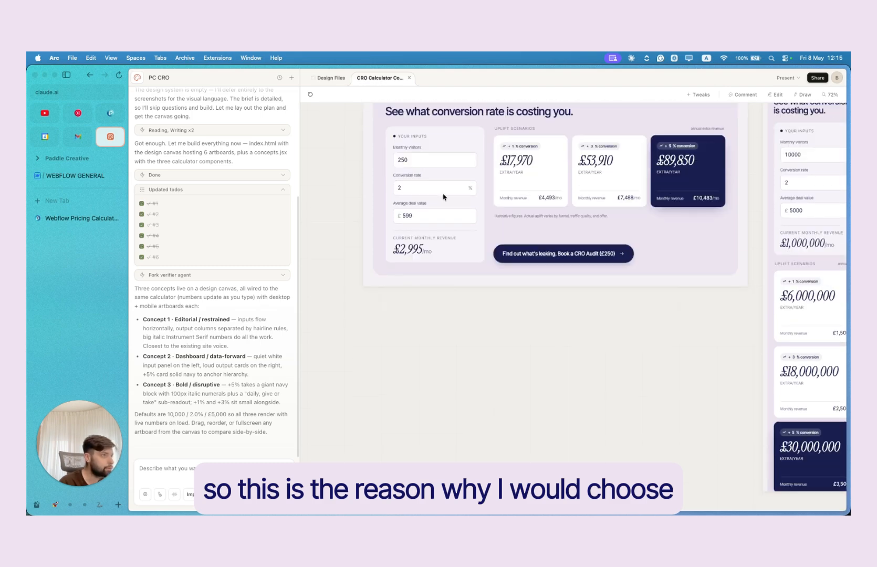
{"action": "scroll", "coordinate": [529, 190], "scroll_direction": "down", "scroll_amount": 10}
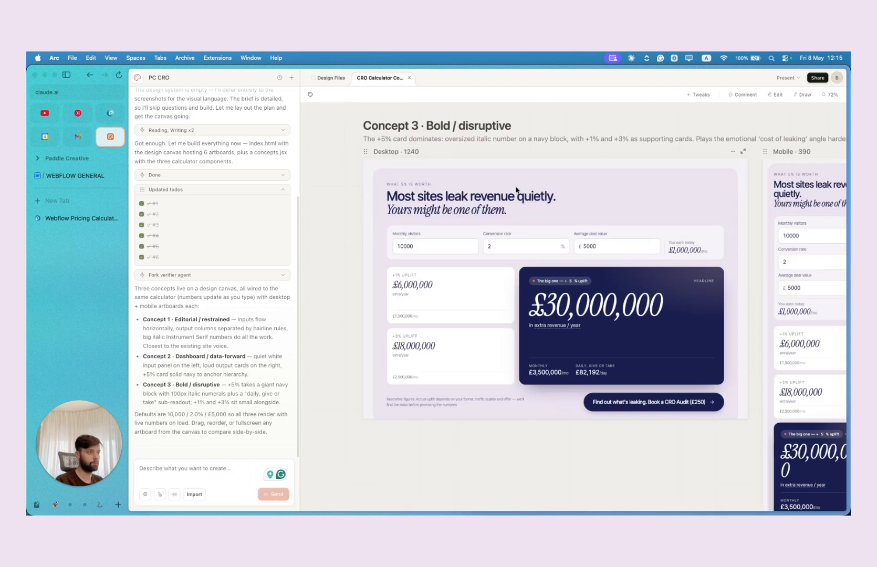
{"action": "scroll", "coordinate": [516, 191], "scroll_direction": "up", "scroll_amount": 10}
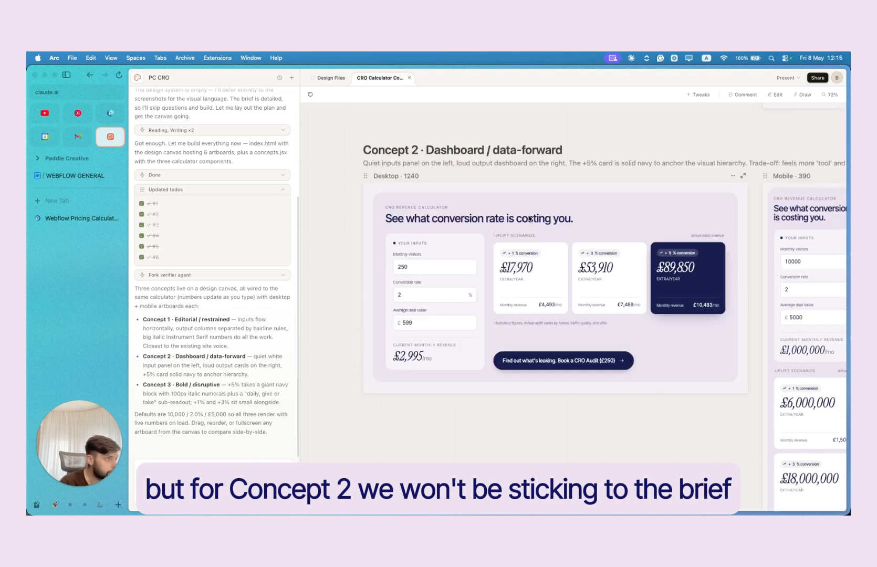
{"action": "scroll", "coordinate": [601, 303], "scroll_direction": "up", "scroll_amount": 3}
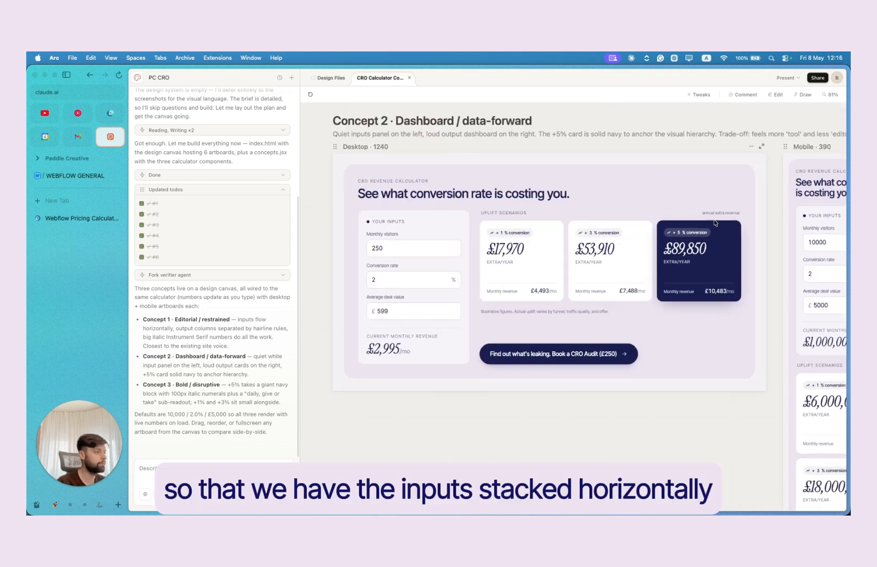
{"action": "scroll", "coordinate": [731, 218], "scroll_direction": "down", "scroll_amount": 10}
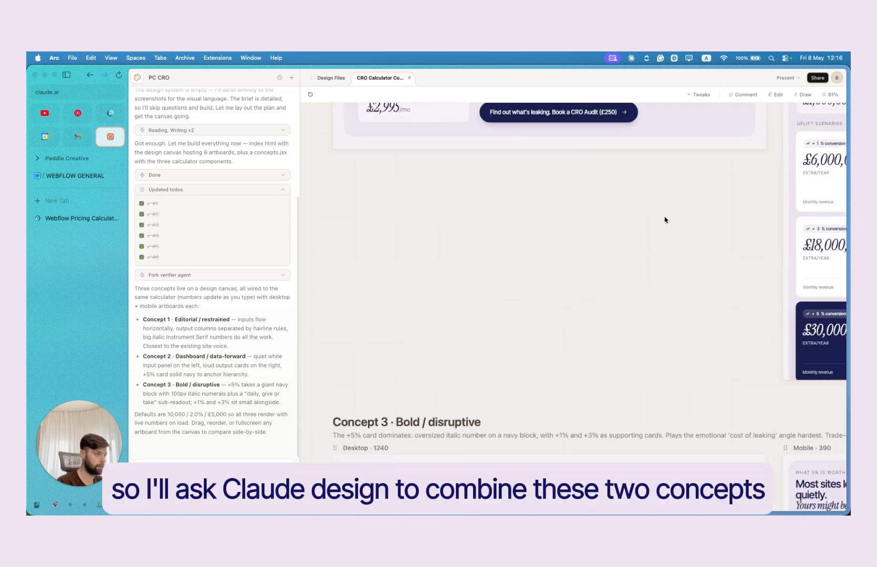
{"action": "scroll", "coordinate": [660, 218], "scroll_direction": "down", "scroll_amount": 5}
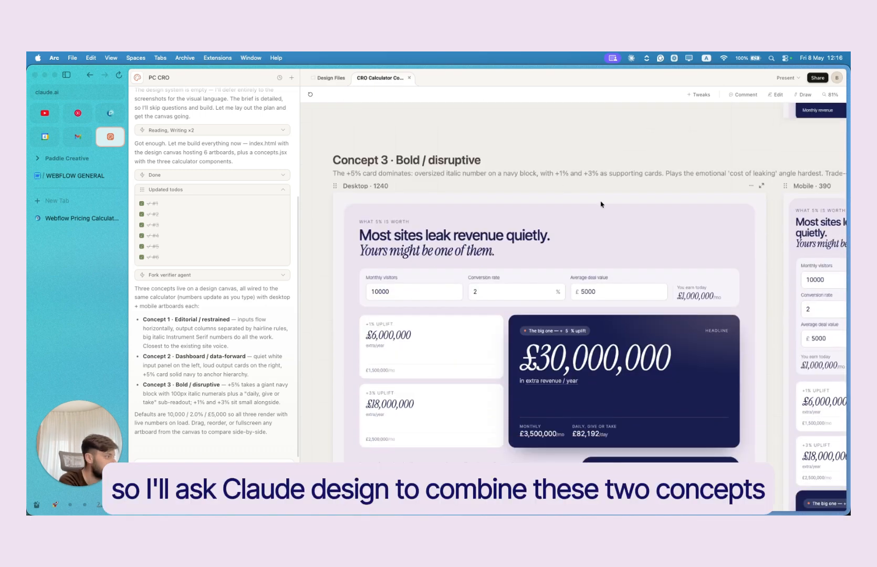
{"action": "scroll", "coordinate": [548, 224], "scroll_direction": "up", "scroll_amount": 2}
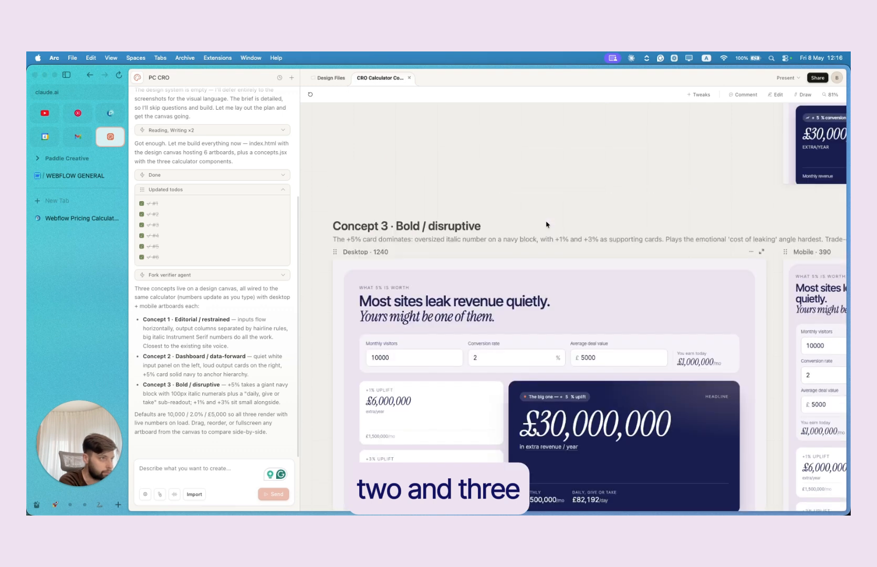
{"action": "scroll", "coordinate": [547, 224], "scroll_direction": "down", "scroll_amount": 2}
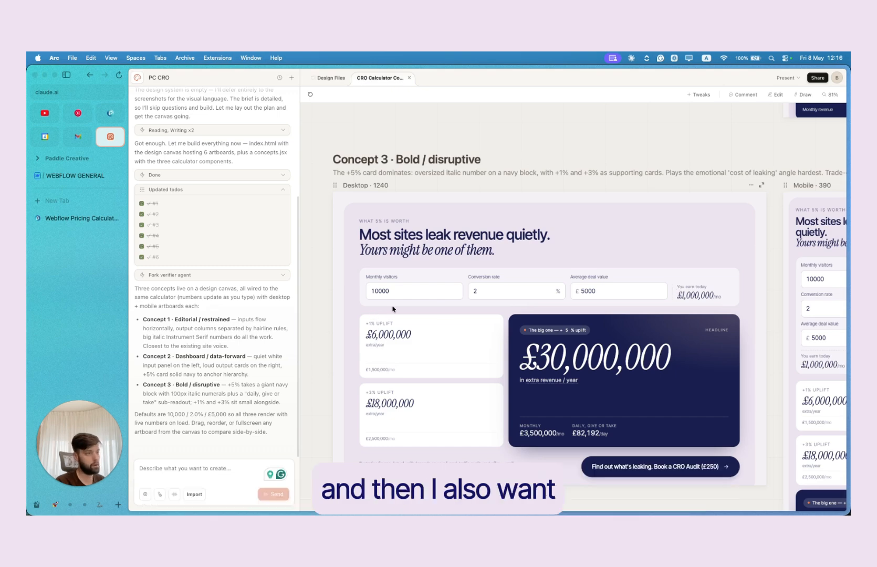
{"action": "scroll", "coordinate": [396, 308], "scroll_direction": "down", "scroll_amount": 1}
- Examine Concept 2's uplift scenario cards and their conversion tags up close
{"action": "scroll", "coordinate": [395, 308], "scroll_direction": "up", "scroll_amount": 10}
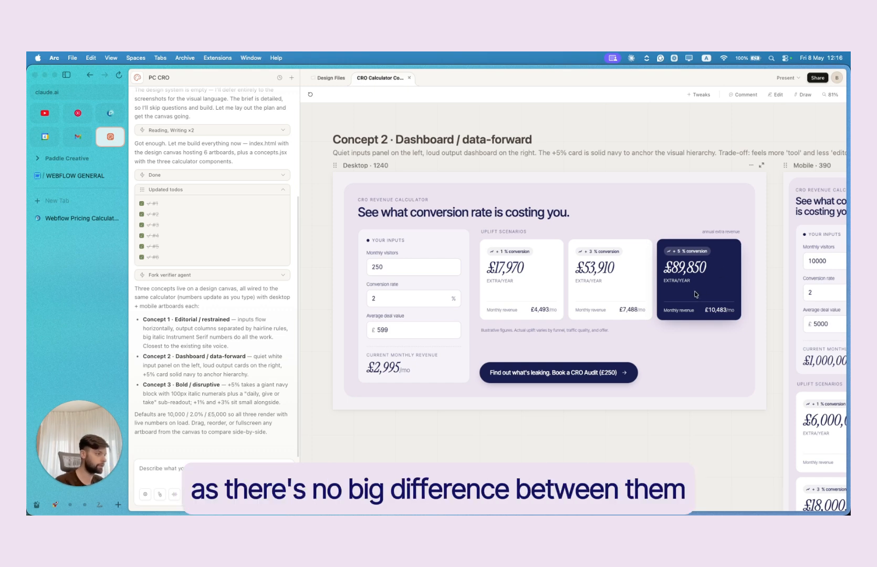
{"action": "scroll", "coordinate": [691, 294], "scroll_direction": "down", "scroll_amount": 1}
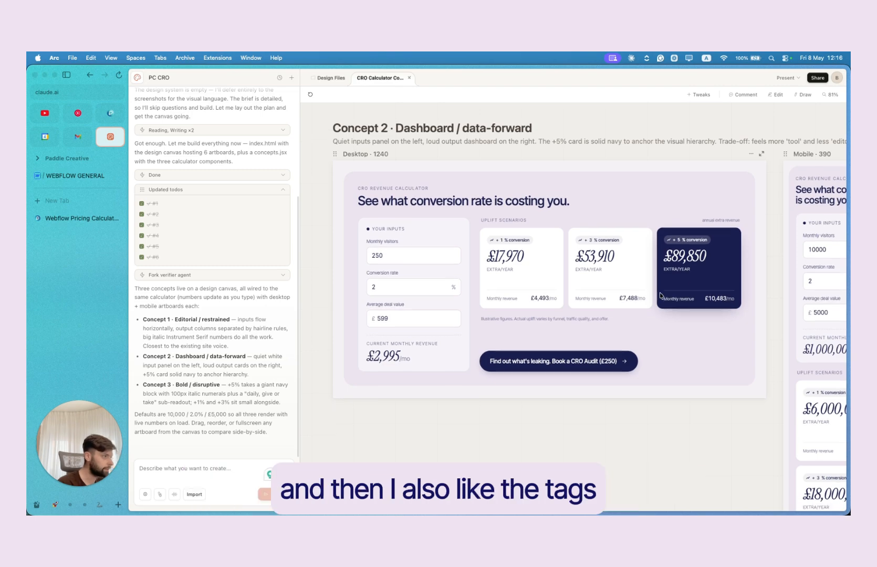
{"action": "scroll", "coordinate": [643, 280], "scroll_direction": "up", "scroll_amount": 5}
{"action": "scroll", "coordinate": [594, 221], "scroll_direction": "down", "scroll_amount": 5}
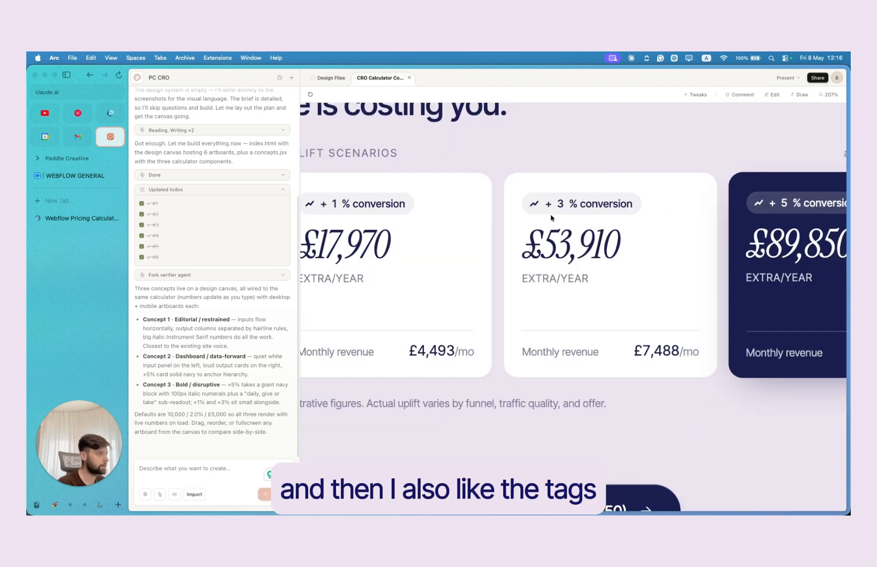
{"action": "scroll", "coordinate": [505, 232], "scroll_direction": "up", "scroll_amount": 3}
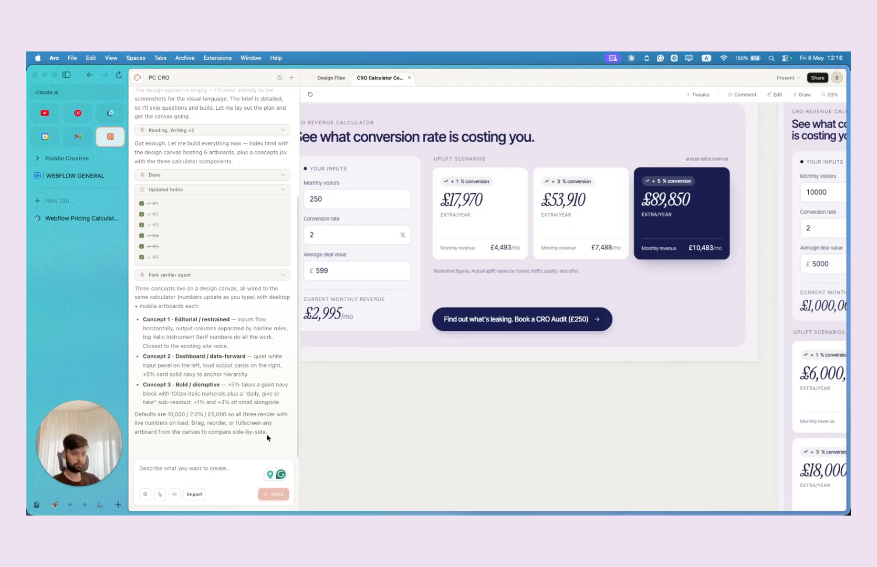
- Draft a prompt to combine Concept 2 and 3, keeping Concept 2's Outputs (Uplift Scenarios) and tag styles, removing the 3rd card's highlight and styling all cards similarly
{"action": "left_click", "coordinate": [148, 491]}
{"action": "type", "text": "Combine Concept 2 and 3."}
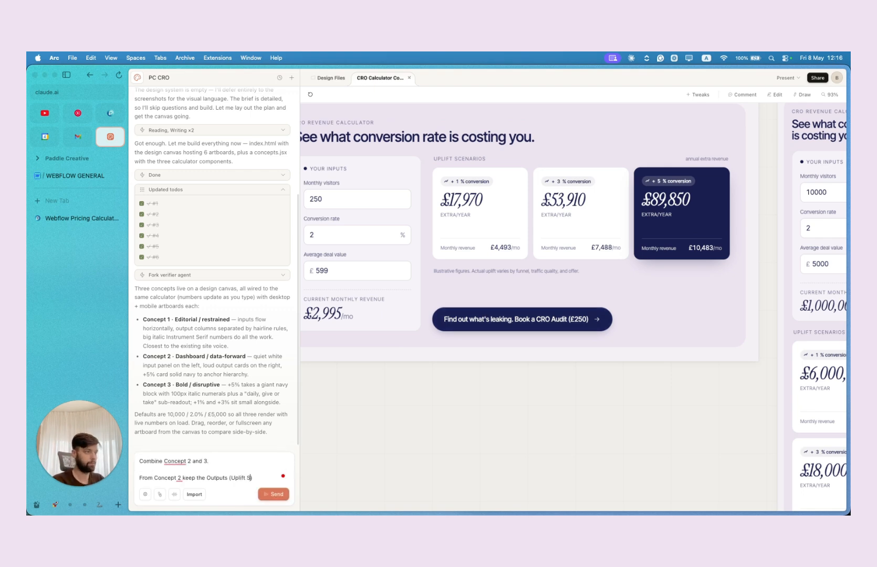
{"action": "type", "text": "pt 2."}
{"action": "key", "text": "Return"}
{"action": "key", "text": "Return"}
- Add the instruction to keep Concept 3's "Your Inputs" stacked horizontally, and send the prompt
{"action": "scroll", "coordinate": [572, 299], "scroll_direction": "down", "scroll_amount": 10}
{"action": "type", "text": "From Concept 3 Keep the \"Your Inputs\" stacked horizontally."}
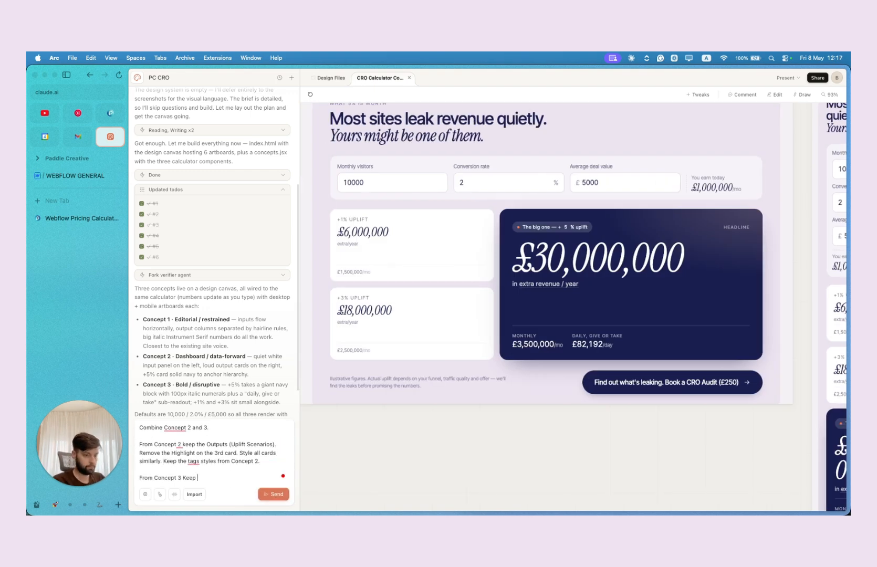
{"action": "key", "text": "Return"}
{"action": "key", "text": "Return"}
{"action": "key", "text": "BackSpace"}
{"action": "key", "text": "Return"}
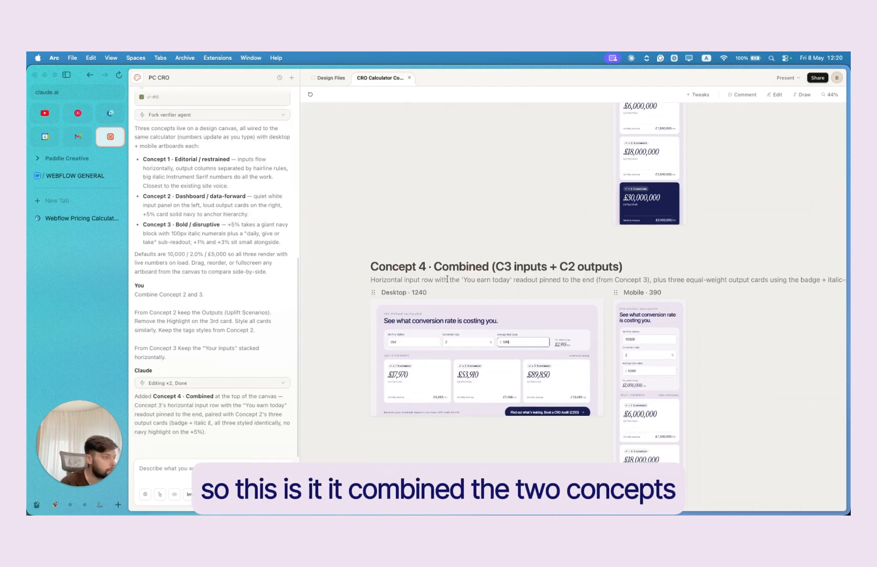
- Examine the desktop version of Concept 4 up close, including the monthly revenue rows on its uplift scenario cards
{"action": "scroll", "coordinate": [456, 293], "scroll_direction": "down", "scroll_amount": 3}
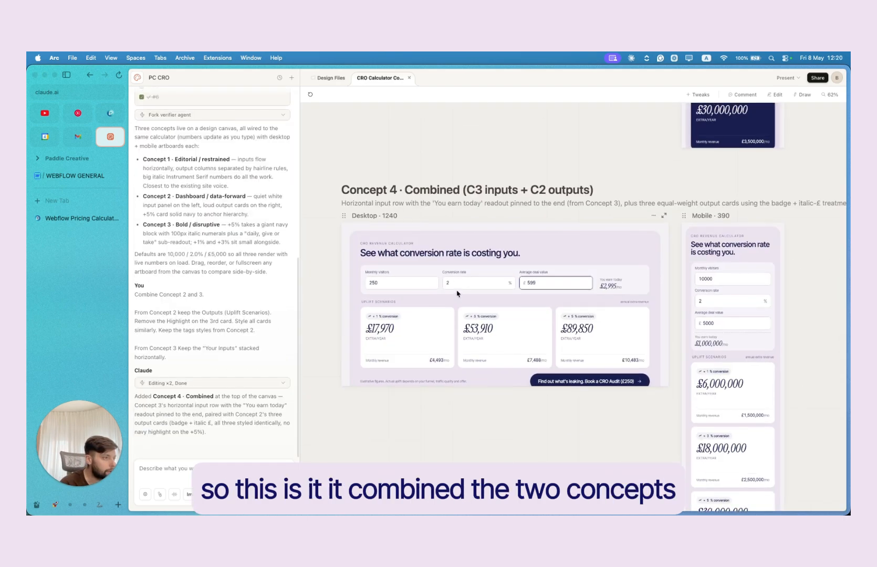
{"action": "scroll", "coordinate": [479, 395], "scroll_direction": "down", "scroll_amount": 1}
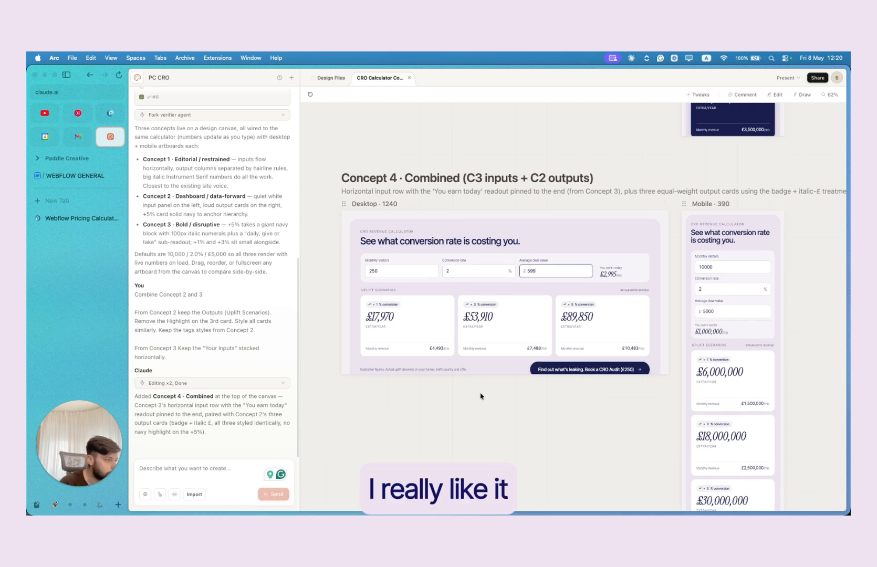
{"action": "scroll", "coordinate": [479, 367], "scroll_direction": "up", "scroll_amount": 5}
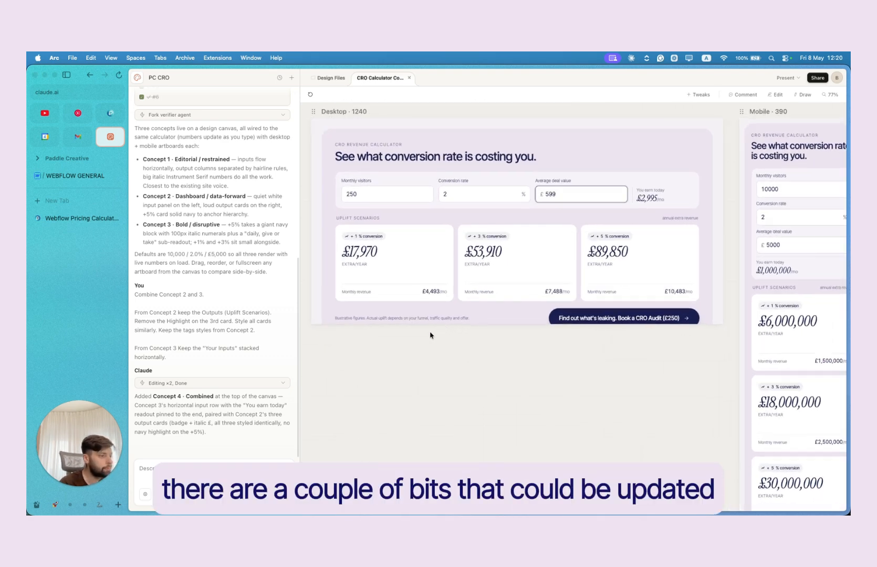
{"action": "scroll", "coordinate": [415, 341], "scroll_direction": "up", "scroll_amount": 1}
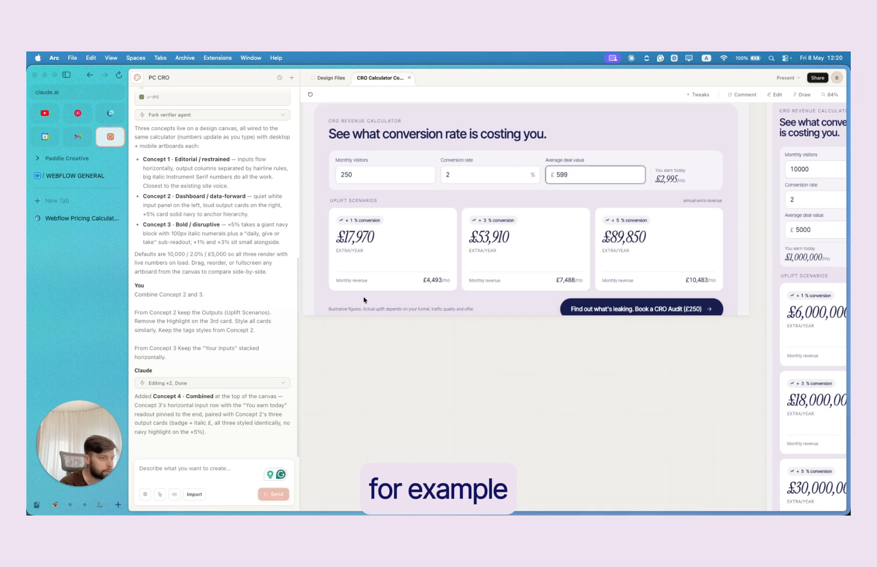
{"action": "left_click_drag", "start_coordinate": [334, 284], "coordinate": [454, 284]}
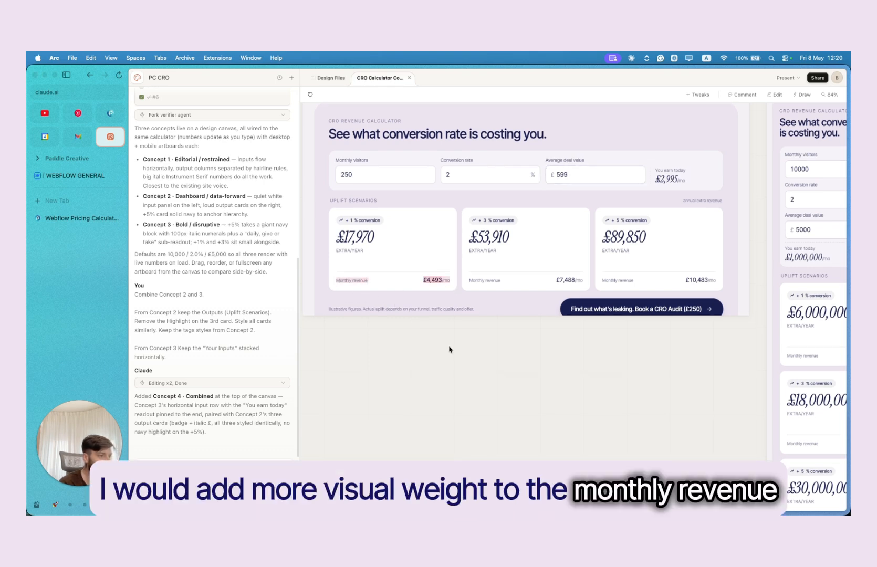
{"action": "left_click", "coordinate": [551, 283]}
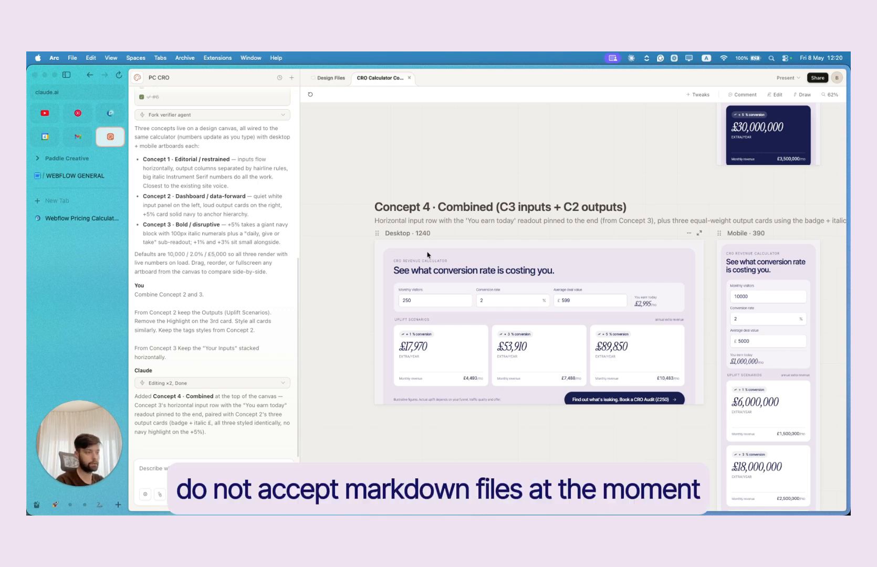
- Download the Desktop 1240 artboard of Concept 4 as a PNG
{"action": "double_click", "coordinate": [514, 241]}
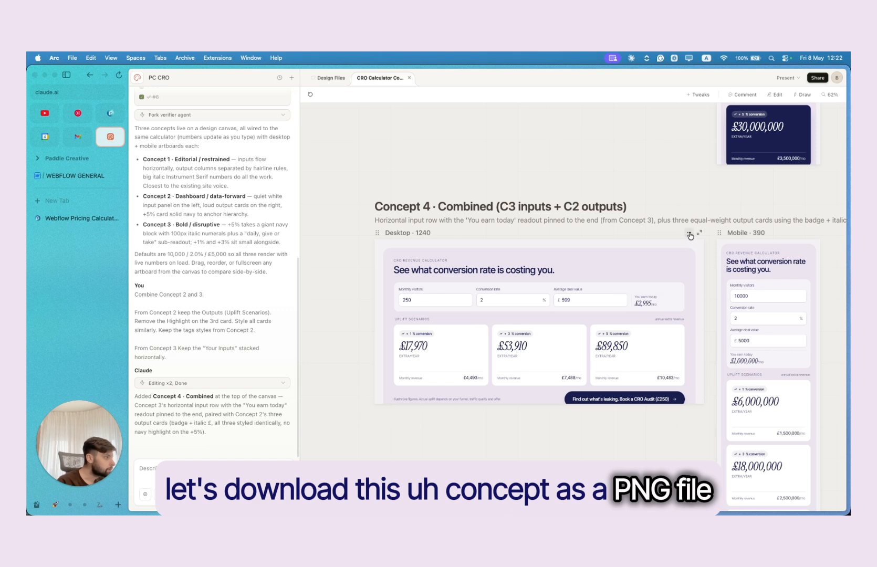
{"action": "left_click", "coordinate": [688, 232]}
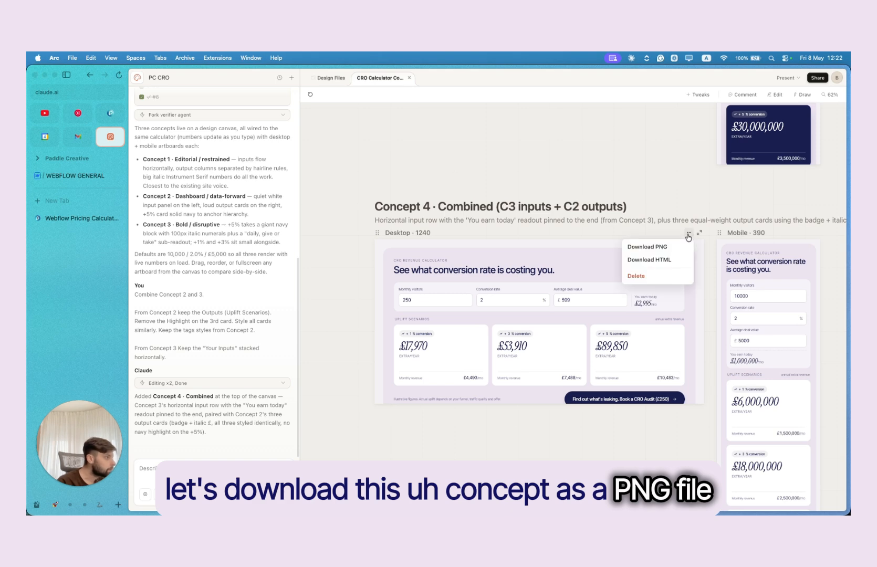
{"action": "left_click", "coordinate": [657, 251]}
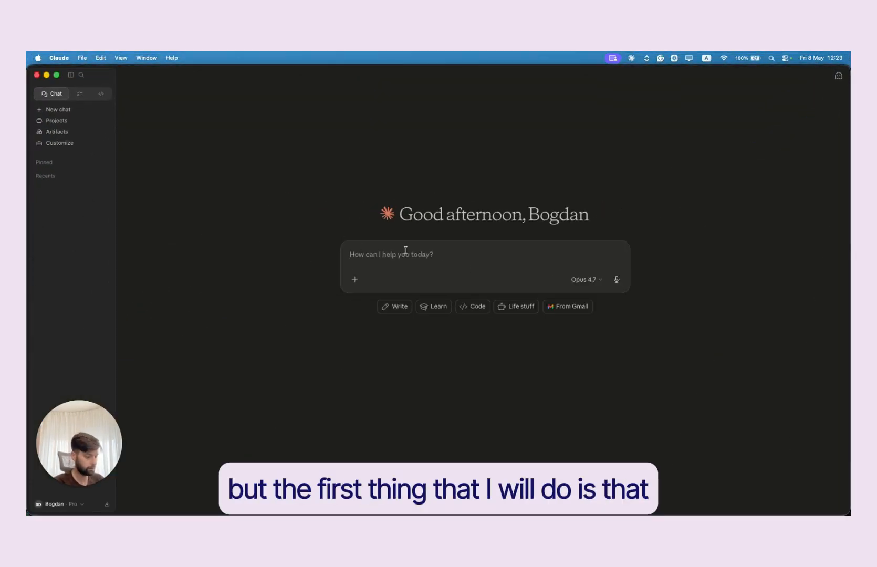
- In the Claude desktop app, draft a /web-dev-wizard request for a Webflow Code Components prompt that builds the CRO Calculator from the attached brief and existing design system
{"action": "type", "text": "/web"}
{"action": "key", "text": "Return"}
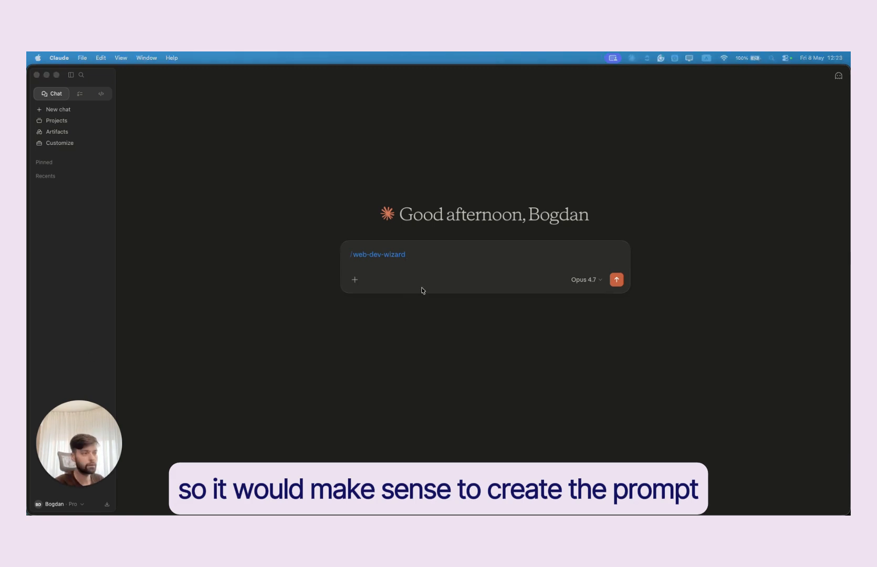
{"action": "type", "text": "Create a prompt I can use in Webflow Code Components to build a CRO Calculator. The prompt should include all the logic and requirements from the brief I've attached. I'll also provide a design reference. The prompt must instruct Webflow AI to stick to the existing design system in the project. It needs to be clear, well-structured, and give Webflow's AI enough context to produce accurate output."}
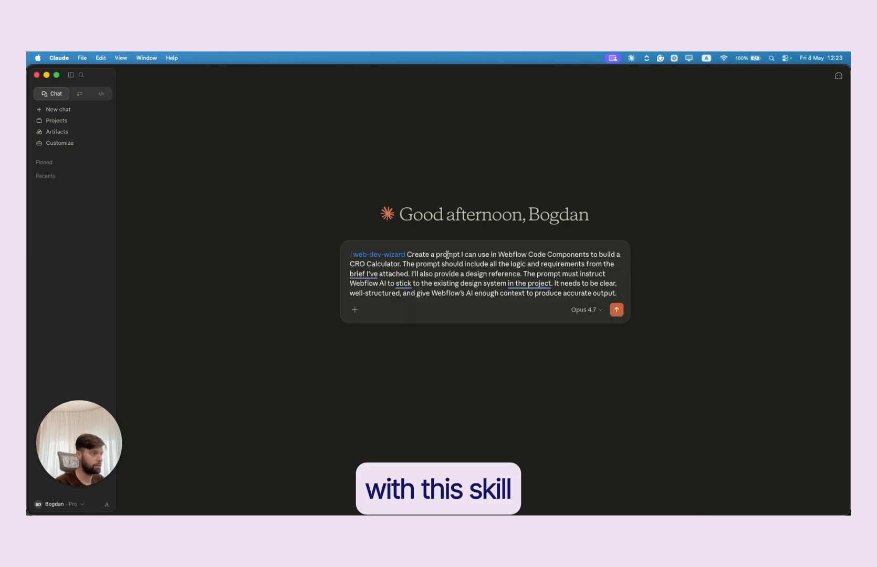
- Attach the CRO Calculator Developer Brief markdown file to the request and send it
{"action": "key", "text": "super+Tab"}
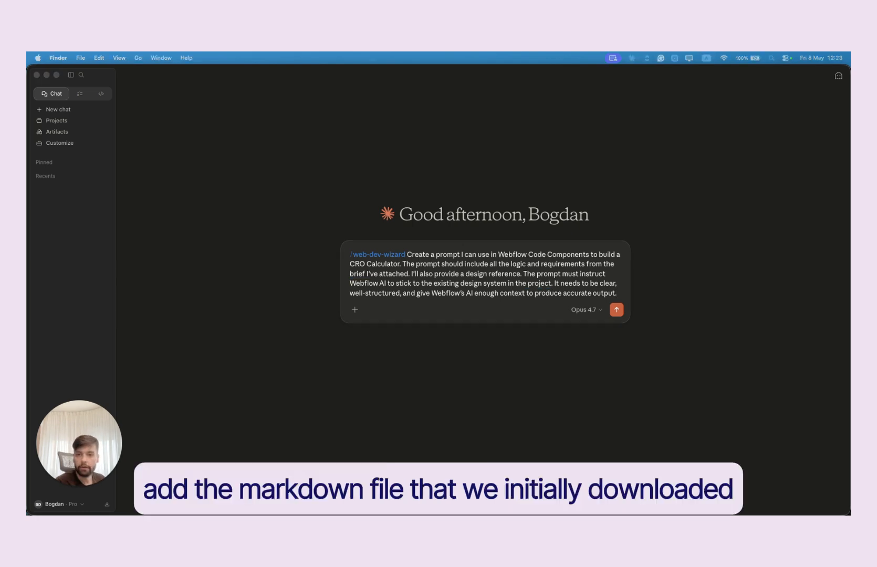
{"action": "left_click_drag", "start_coordinate": [131, 252], "coordinate": [442, 249]}
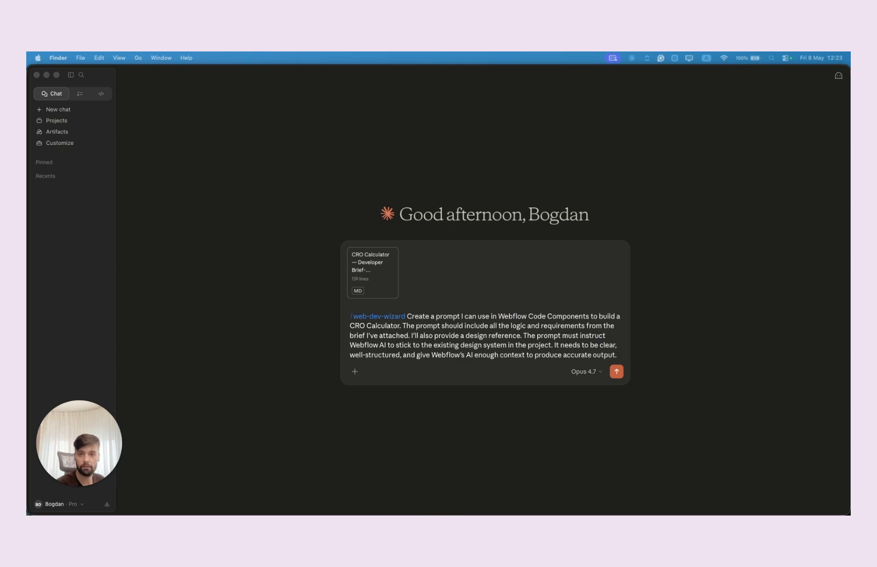
{"action": "left_click", "coordinate": [664, 361]}
{"action": "key", "text": "Return"}
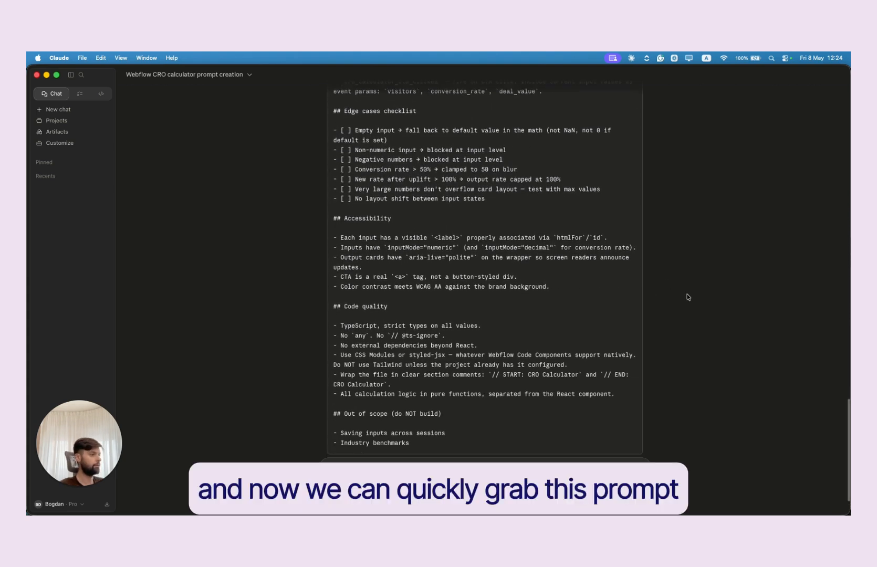
- Copy the full generated CRO Calculator prompt and paste it into the AI code component generator in Webflow
{"action": "scroll", "coordinate": [634, 297], "scroll_direction": "up", "scroll_amount": 10}
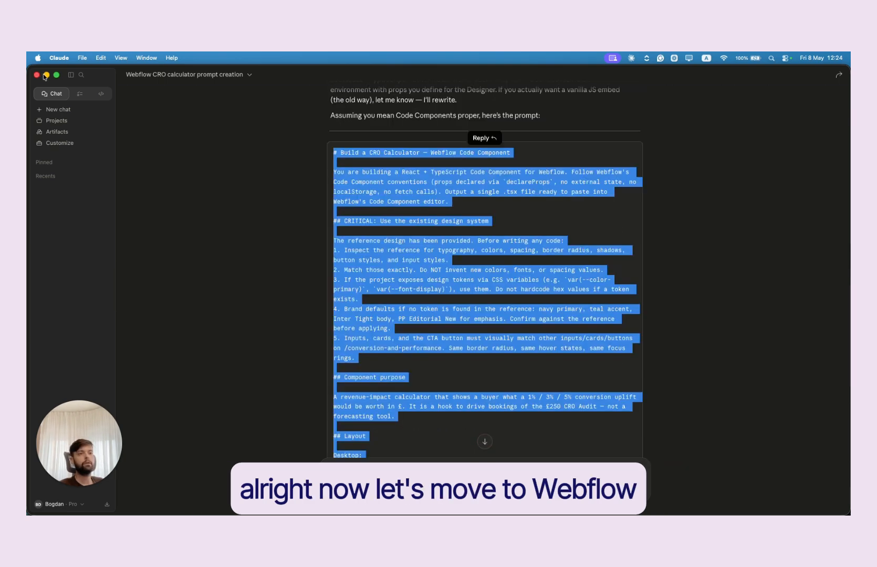
{"action": "left_click", "coordinate": [45, 76]}
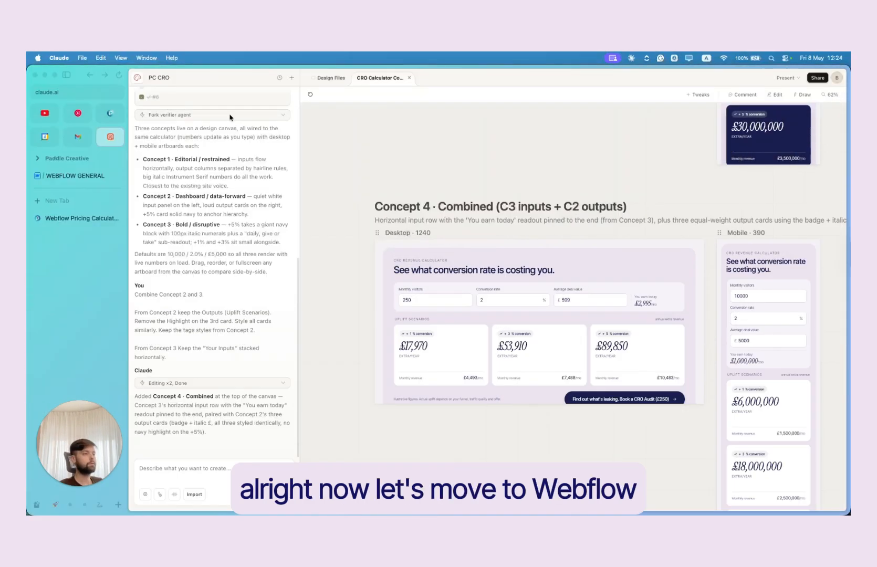
{"action": "left_click", "coordinate": [67, 177]}
{"action": "left_click", "coordinate": [73, 179]}
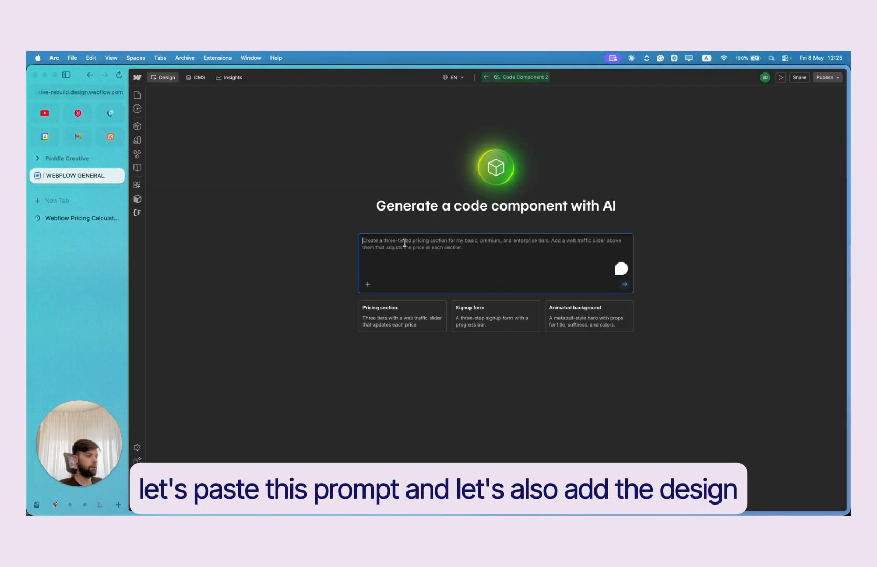
{"action": "key", "text": "super+v"}
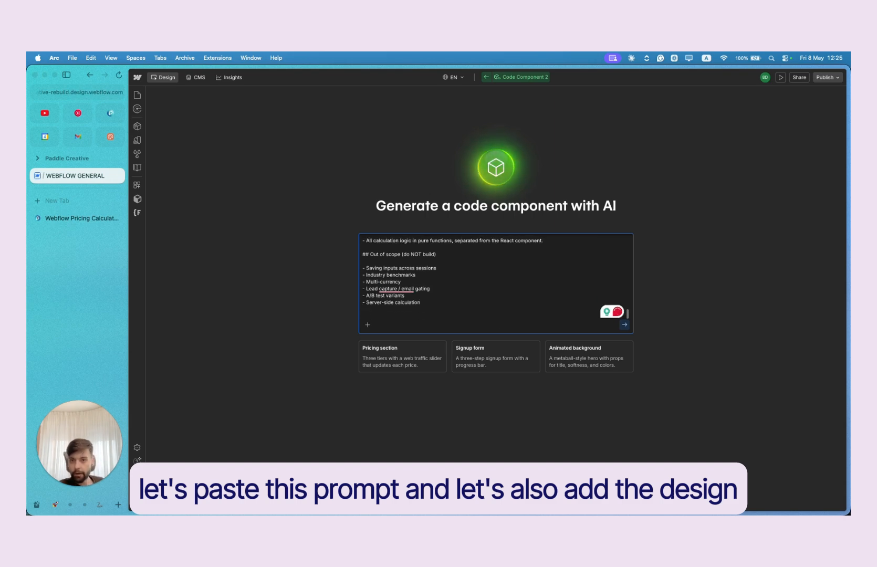
- Attach the downloaded Desktop 1240 design image to the prompt and generate the code component
{"action": "key", "text": "super+Tab"}
{"action": "left_click_drag", "start_coordinate": [500, 286], "coordinate": [499, 289]}
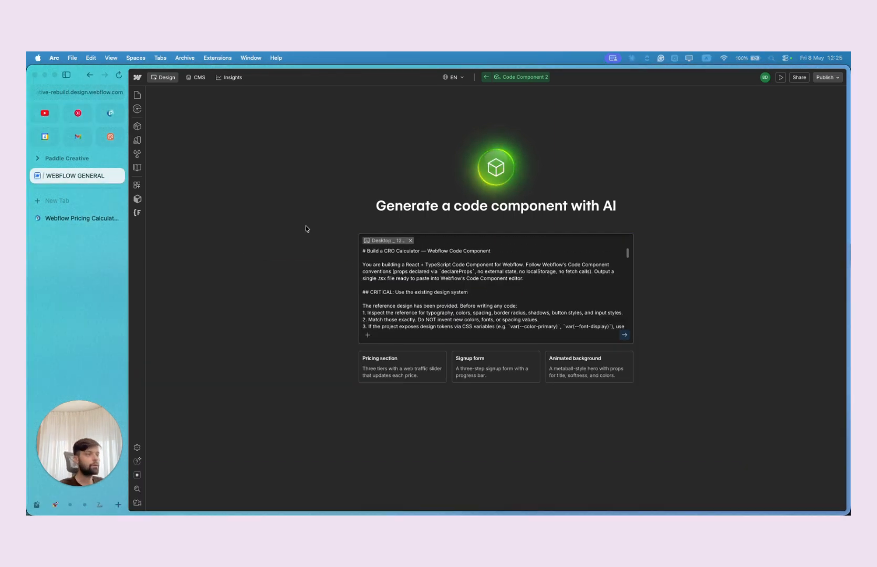
{"action": "left_click", "coordinate": [624, 334]}
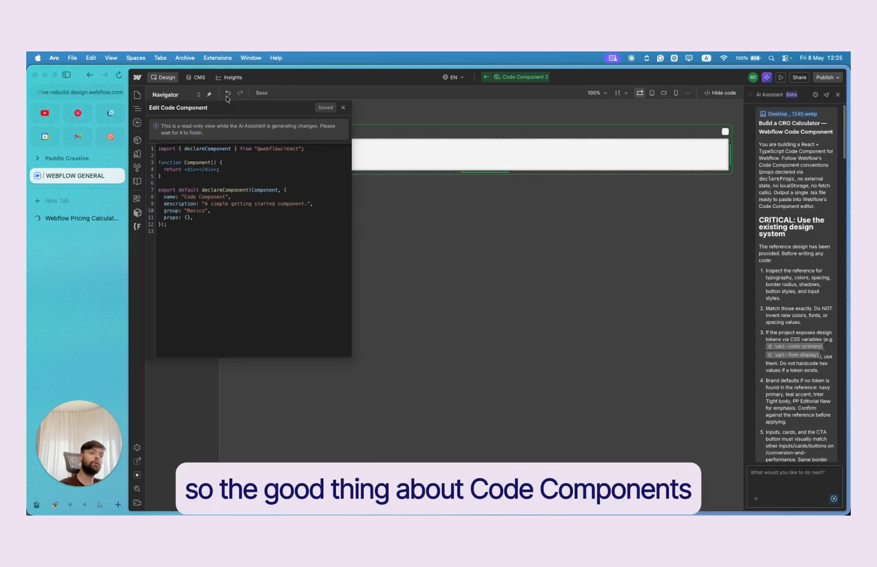
- Review the generated CRO Calculator component against the Claude design, read through its code, and move the code editor clear of the preview
{"action": "left_click_drag", "start_coordinate": [226, 102], "coordinate": [226, 106]}
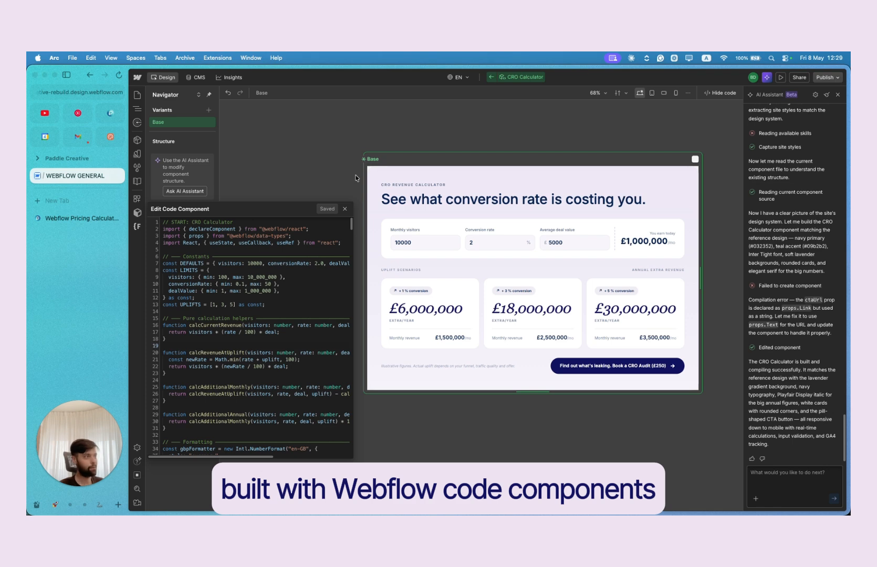
{"action": "scroll", "coordinate": [505, 206], "scroll_direction": "up", "scroll_amount": 3}
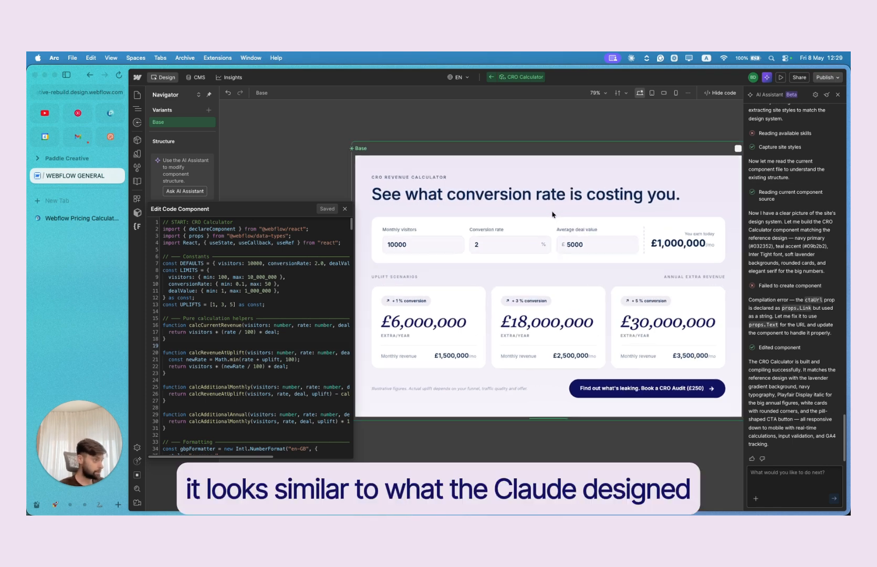
{"action": "scroll", "coordinate": [523, 213], "scroll_direction": "down", "scroll_amount": 2}
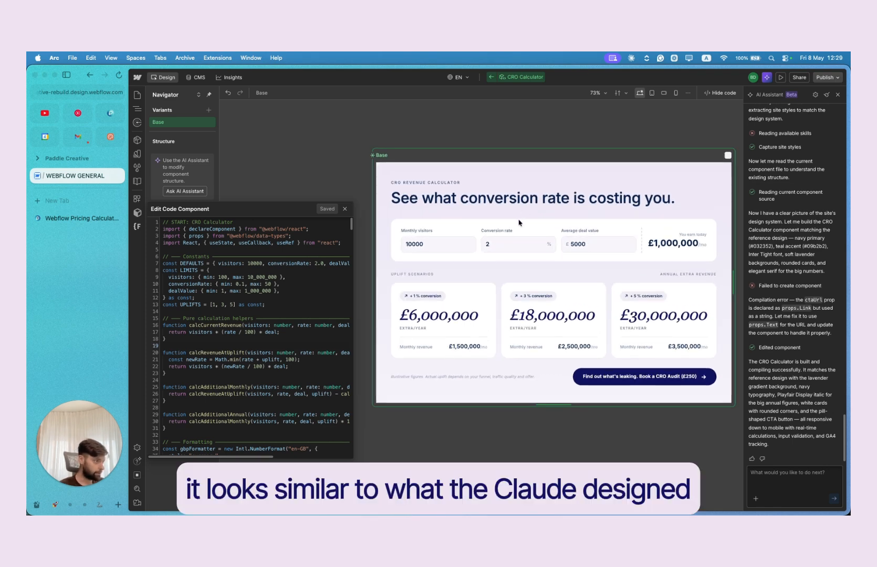
{"action": "scroll", "coordinate": [249, 319], "scroll_direction": "down", "scroll_amount": 5}
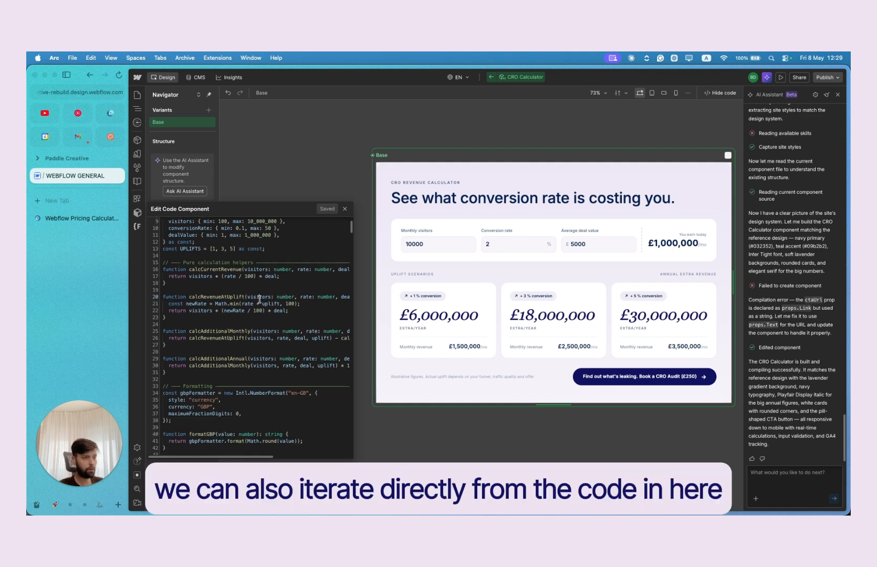
{"action": "scroll", "coordinate": [249, 320], "scroll_direction": "down", "scroll_amount": 10}
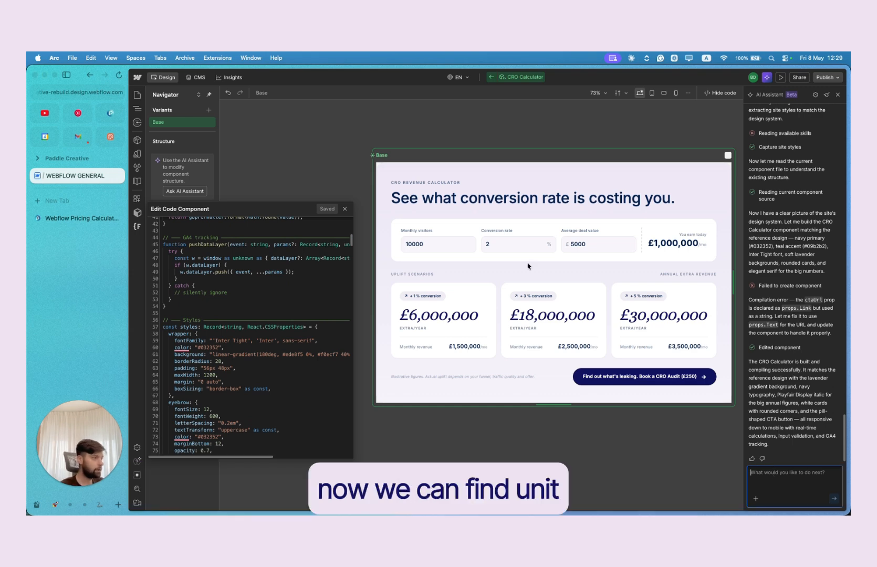
{"action": "scroll", "coordinate": [620, 260], "scroll_direction": "up", "scroll_amount": 2}
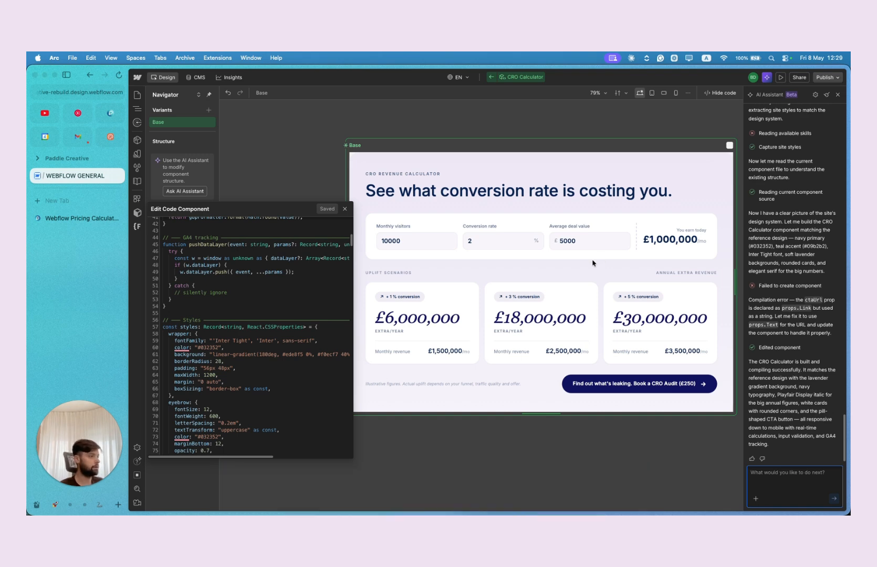
{"action": "scroll", "coordinate": [597, 347], "scroll_direction": "up", "scroll_amount": 2}
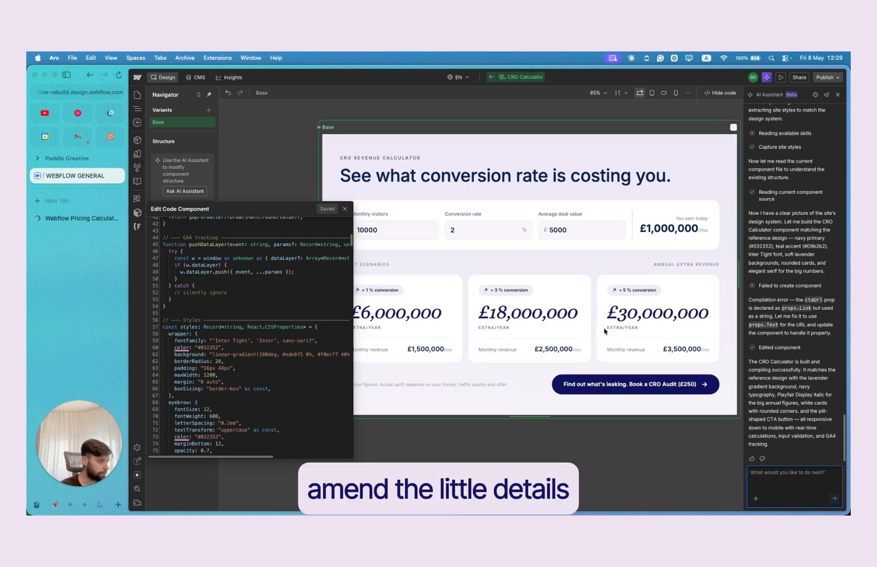
{"action": "scroll", "coordinate": [603, 331], "scroll_direction": "down", "scroll_amount": 2}
{"action": "scroll", "coordinate": [489, 258], "scroll_direction": "down", "scroll_amount": 2}
{"action": "left_click_drag", "start_coordinate": [270, 209], "coordinate": [316, 302]}
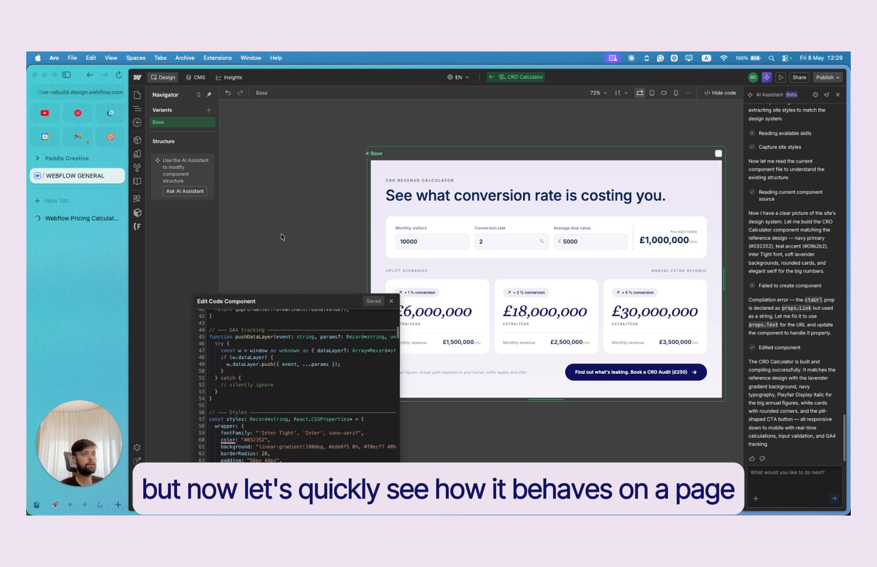
- Find and open the site's CRO Calculator page
{"action": "left_click", "coordinate": [137, 94]}
{"action": "scroll", "coordinate": [200, 262], "scroll_direction": "down", "scroll_amount": 5}
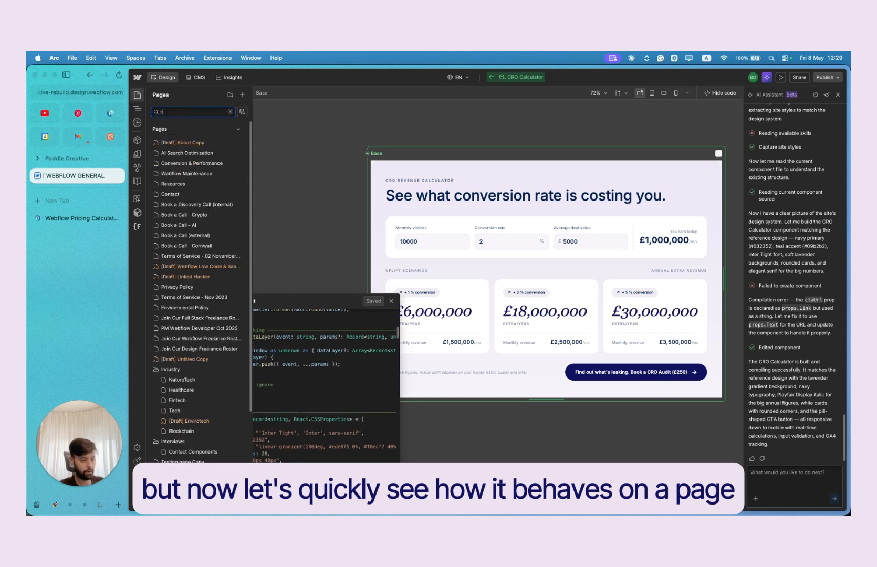
{"action": "left_click", "coordinate": [199, 338]}
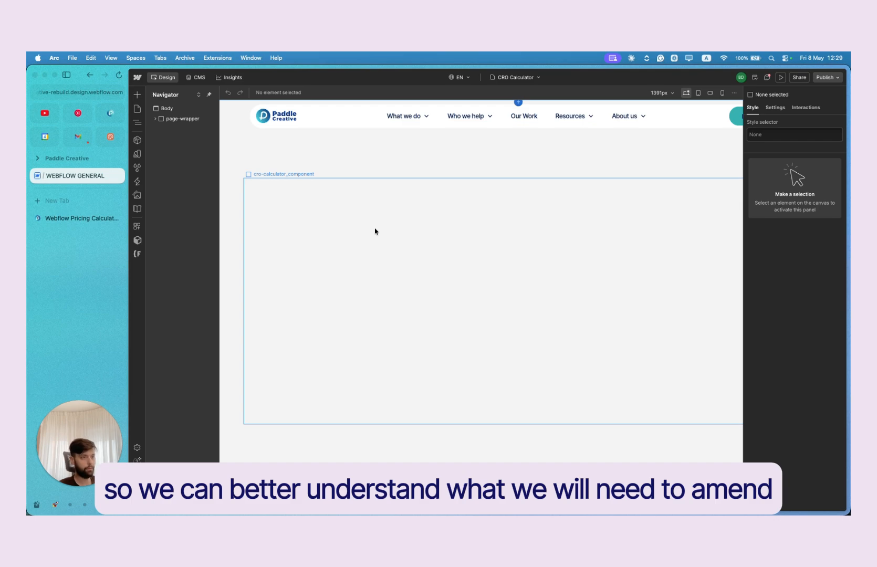
- Insert the CRO Calculator component into the page's empty cro-calculator_component block and check its layout at different canvas widths
{"action": "left_click", "coordinate": [375, 231]}
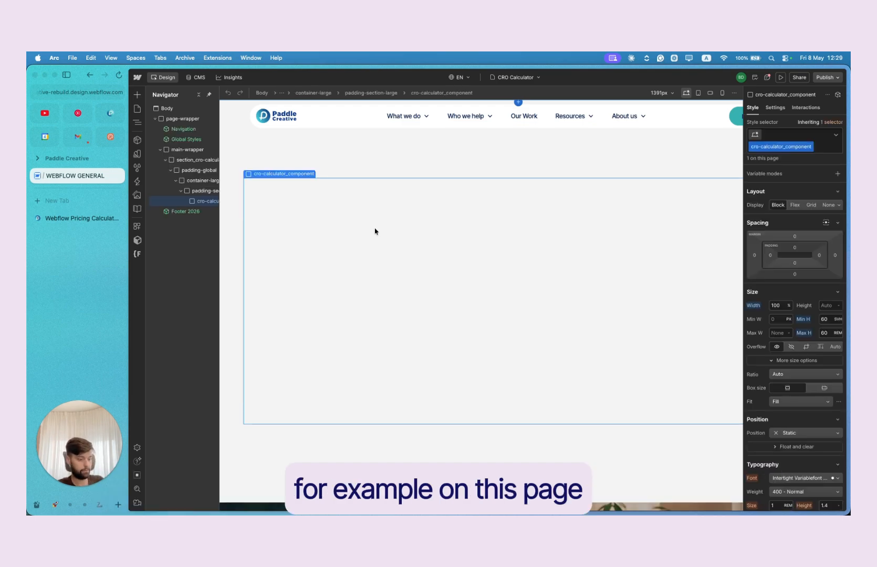
{"action": "key", "text": "super+k"}
{"action": "type", "text": "cro"}
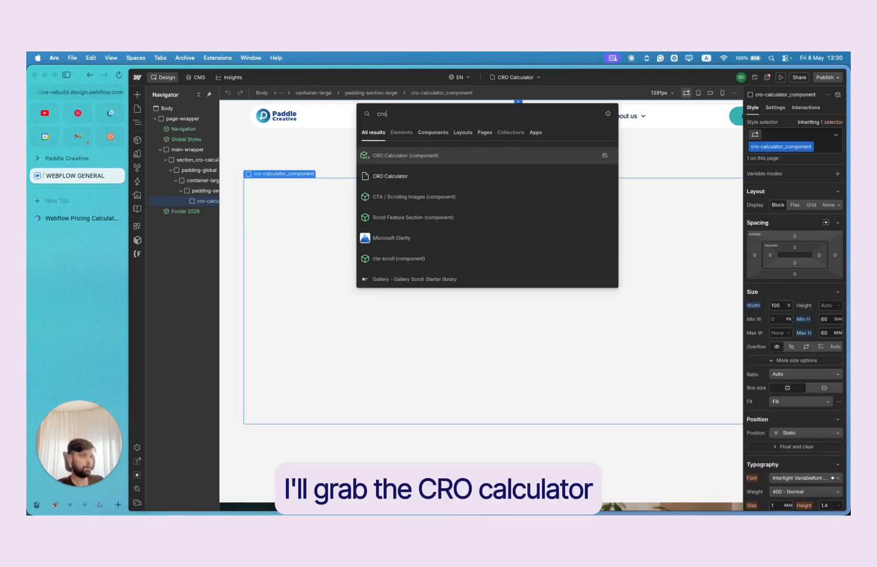
{"action": "key", "text": "Return"}
{"action": "scroll", "coordinate": [290, 219], "scroll_direction": "down", "scroll_amount": 3}
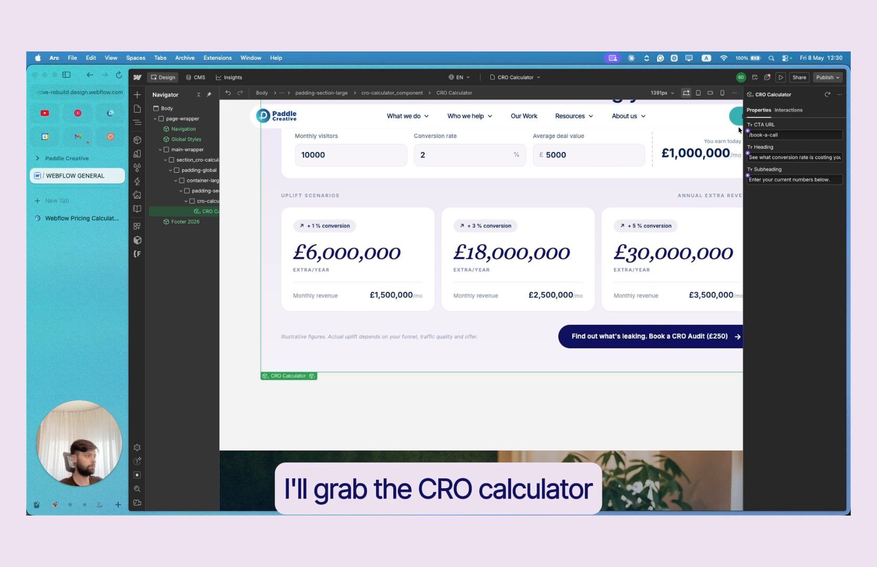
{"action": "scroll", "coordinate": [579, 312], "scroll_direction": "up", "scroll_amount": 2}
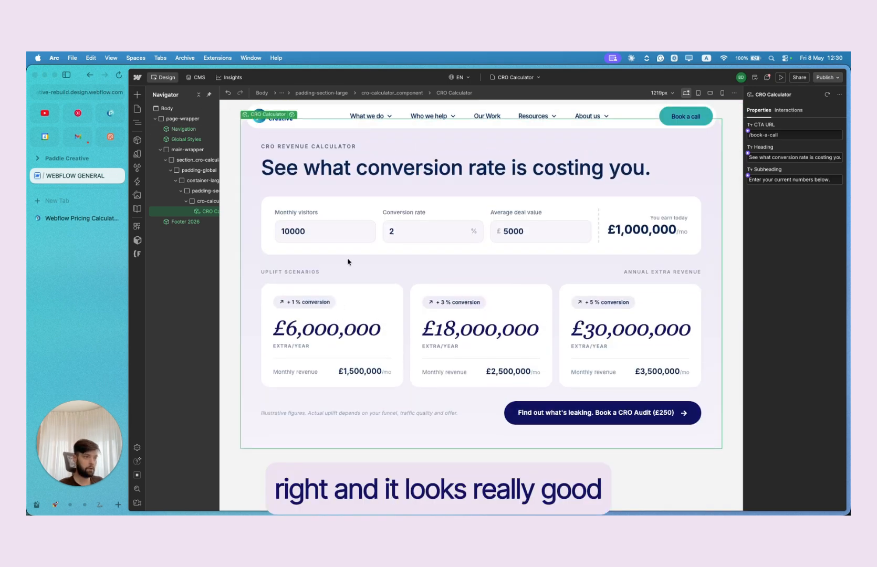
{"action": "scroll", "coordinate": [425, 247], "scroll_direction": "up", "scroll_amount": 1}
{"action": "scroll", "coordinate": [398, 240], "scroll_direction": "up", "scroll_amount": 1}
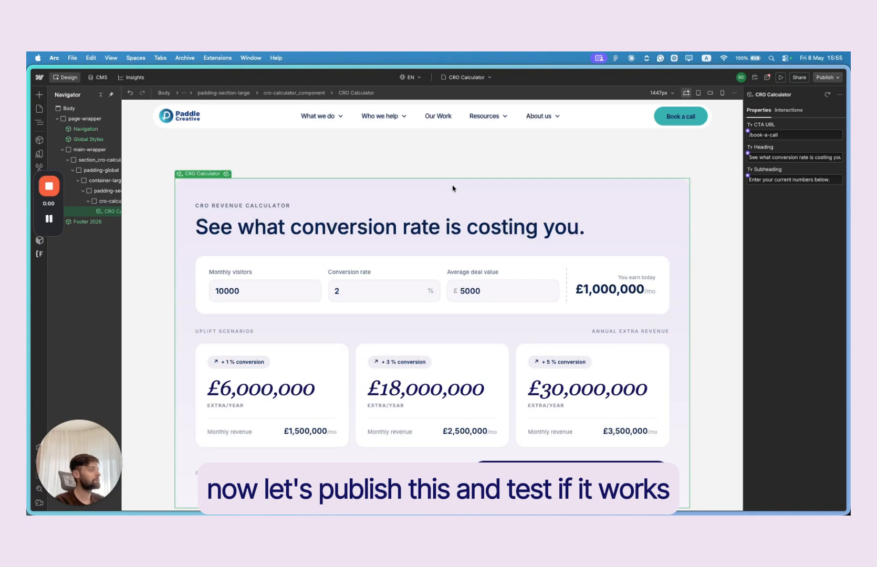
- Open the published CRO Calculator page from the site's publishing options, expand it to full size and look over the calculator section
{"action": "left_click", "coordinate": [828, 79]}
{"action": "left_click", "coordinate": [770, 115]}
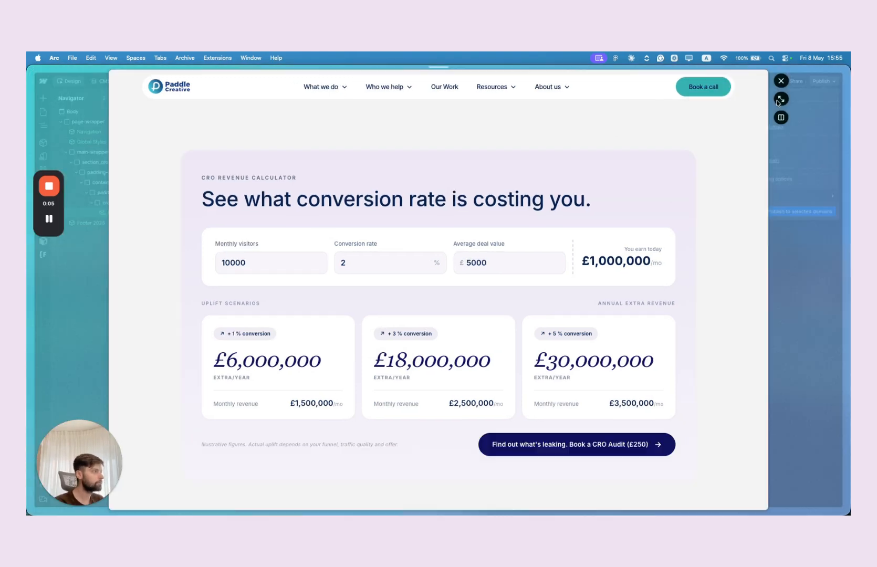
{"action": "scroll", "coordinate": [323, 264], "scroll_direction": "down", "scroll_amount": 3}
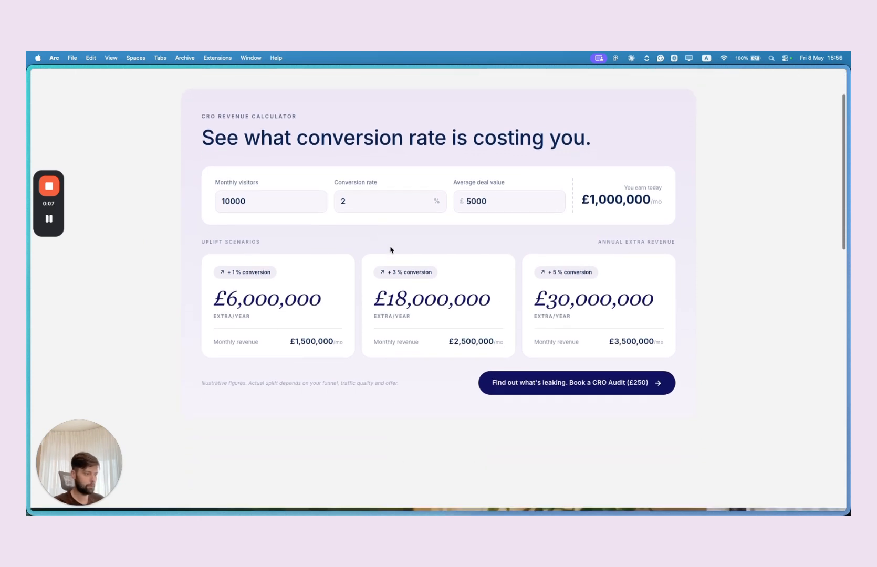
{"action": "scroll", "coordinate": [392, 248], "scroll_direction": "up", "scroll_amount": 3}
- Test the live calculator's logic with 250 monthly visitors and an average deal value of £599, and review the recalculated figures
{"action": "double_click", "coordinate": [241, 270]}
{"action": "type", "text": "250"}
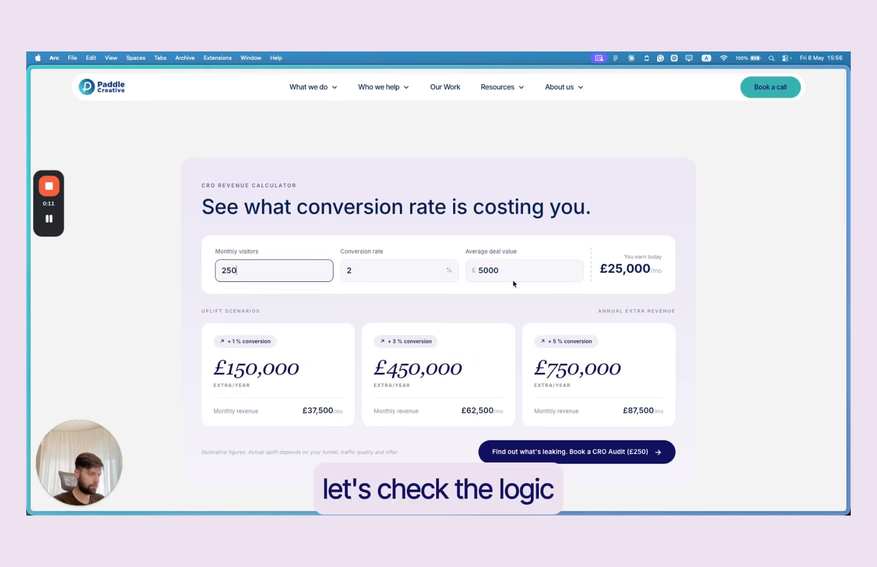
{"action": "double_click", "coordinate": [480, 271]}
{"action": "type", "text": "599"}
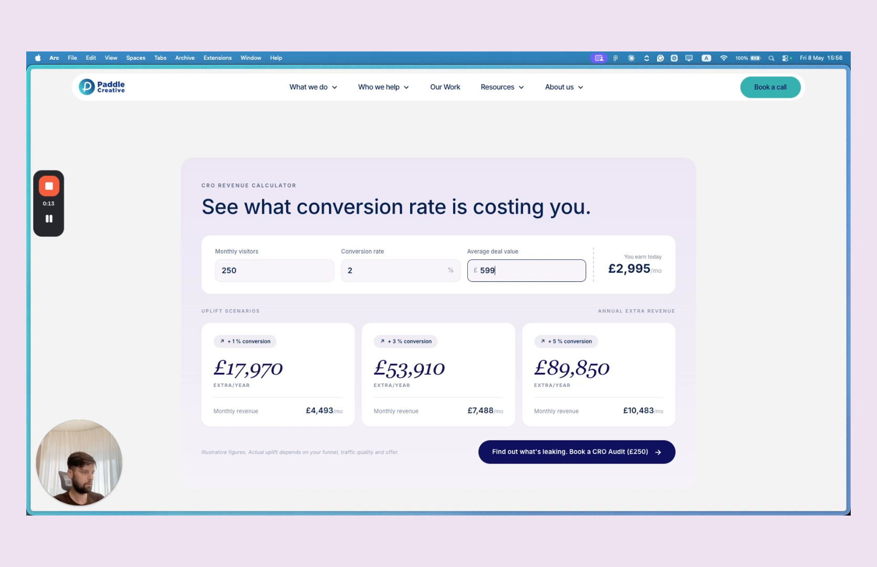
{"action": "left_click", "coordinate": [712, 255]}
{"action": "scroll", "coordinate": [693, 252], "scroll_direction": "down", "scroll_amount": 2}
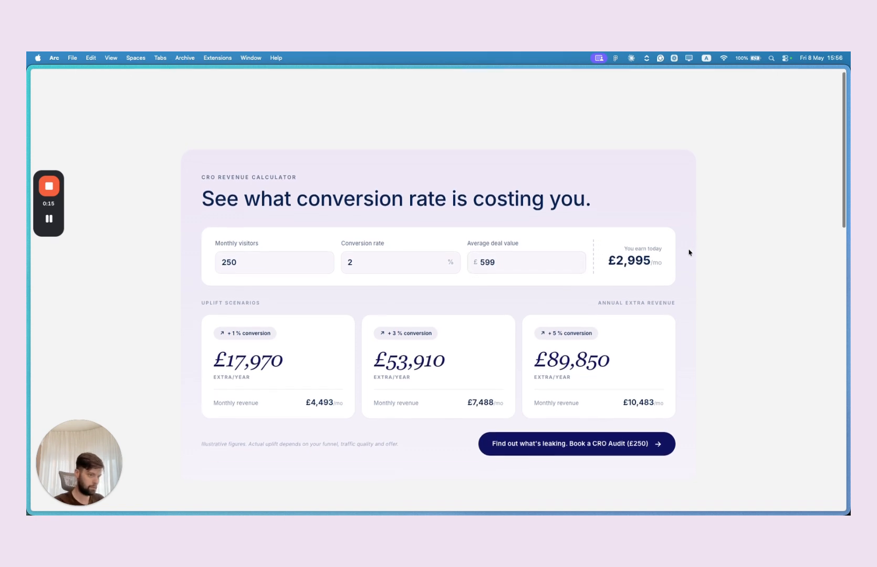
{"action": "scroll", "coordinate": [682, 259], "scroll_direction": "up", "scroll_amount": 3}
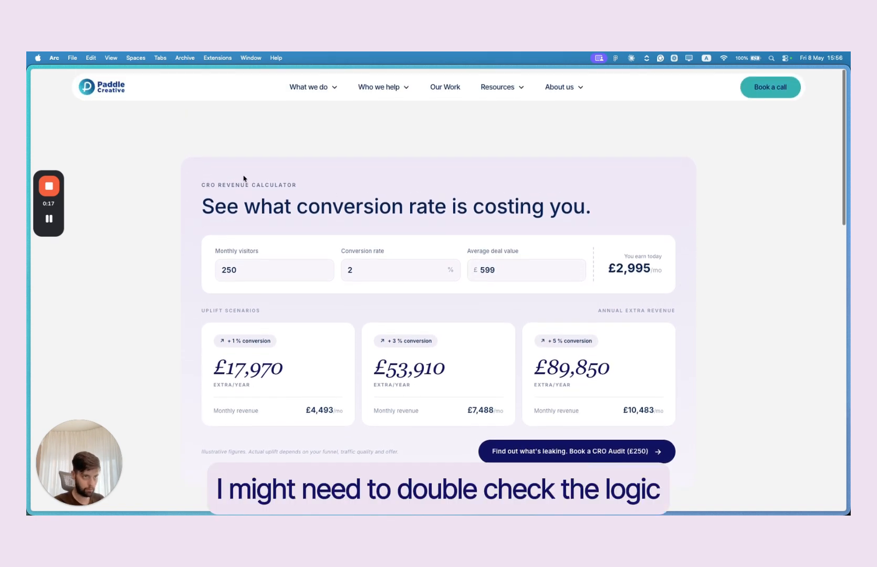
- Inspect the live page in the iPhone 14 Pro Max device view and check the calculator's mobile layout from heading to call-to-action
{"action": "right_click", "coordinate": [284, 128]}
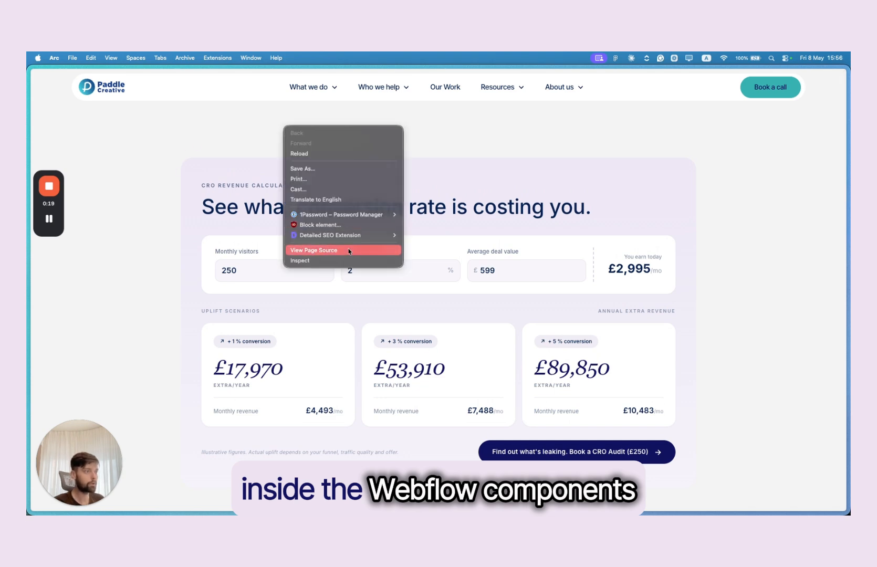
{"action": "left_click", "coordinate": [327, 259]}
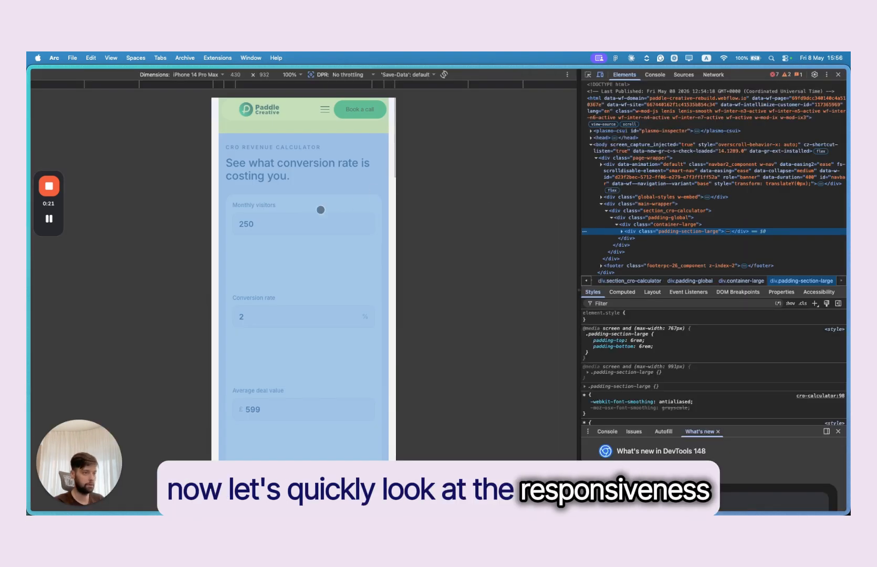
{"action": "scroll", "coordinate": [337, 294], "scroll_direction": "down", "scroll_amount": 5}
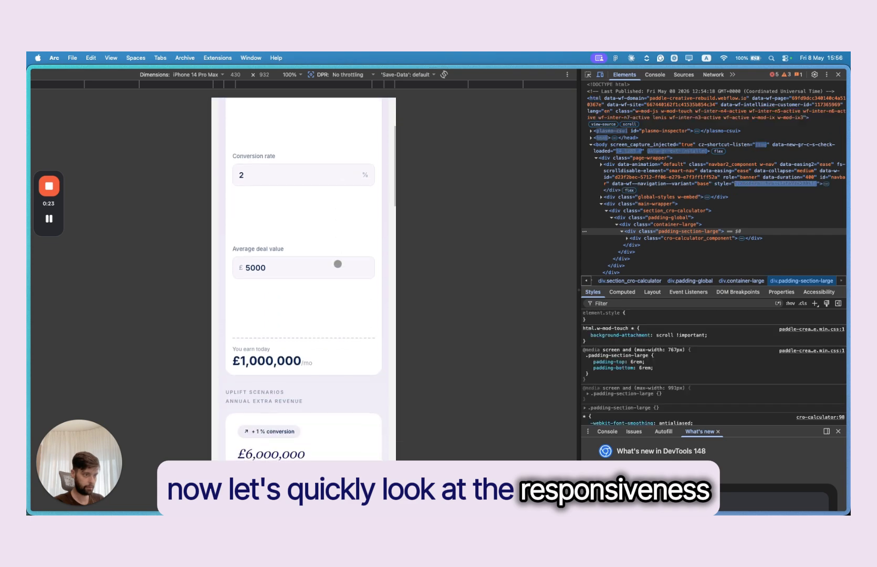
{"action": "scroll", "coordinate": [328, 259], "scroll_direction": "down", "scroll_amount": 10}
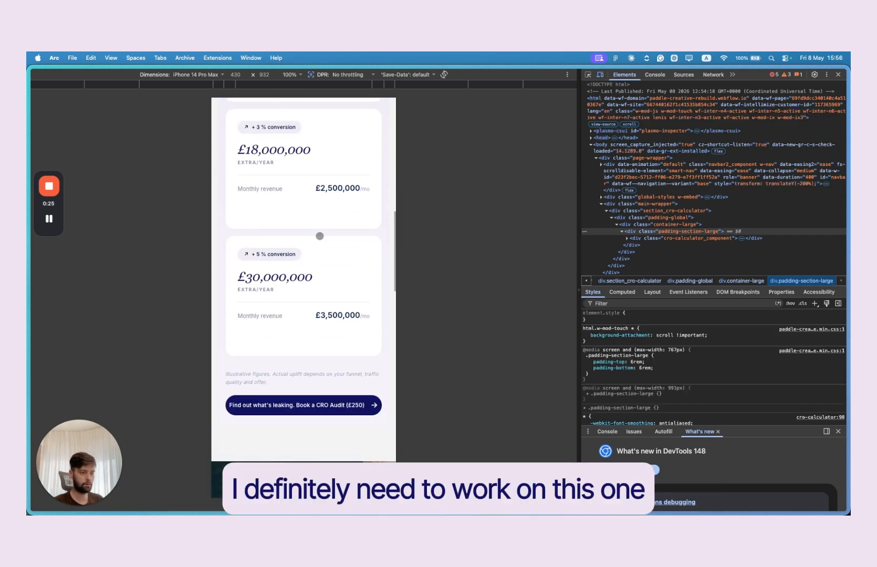
{"action": "scroll", "coordinate": [315, 268], "scroll_direction": "down", "scroll_amount": 3}
{"action": "scroll", "coordinate": [309, 273], "scroll_direction": "up", "scroll_amount": 10}
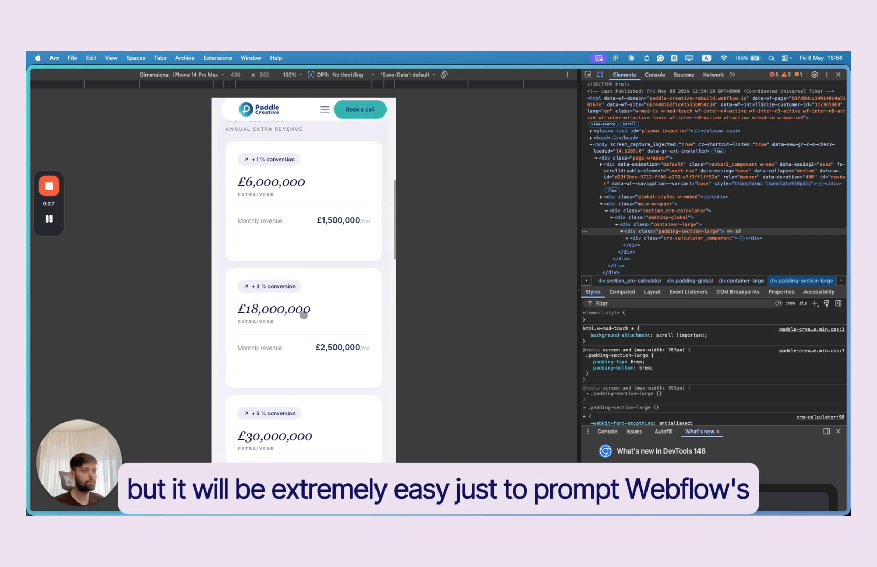
{"action": "scroll", "coordinate": [305, 280], "scroll_direction": "up", "scroll_amount": 5}
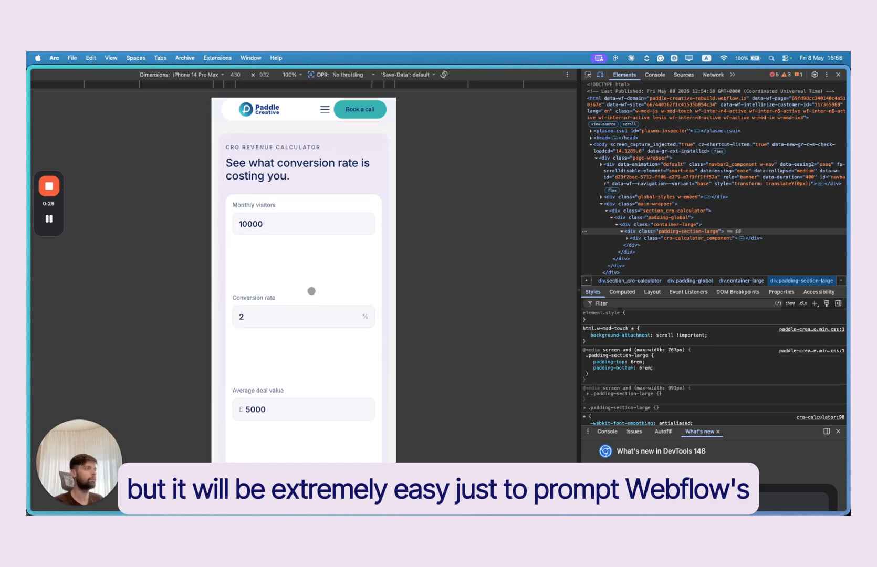
{"action": "scroll", "coordinate": [311, 284], "scroll_direction": "down", "scroll_amount": 3}
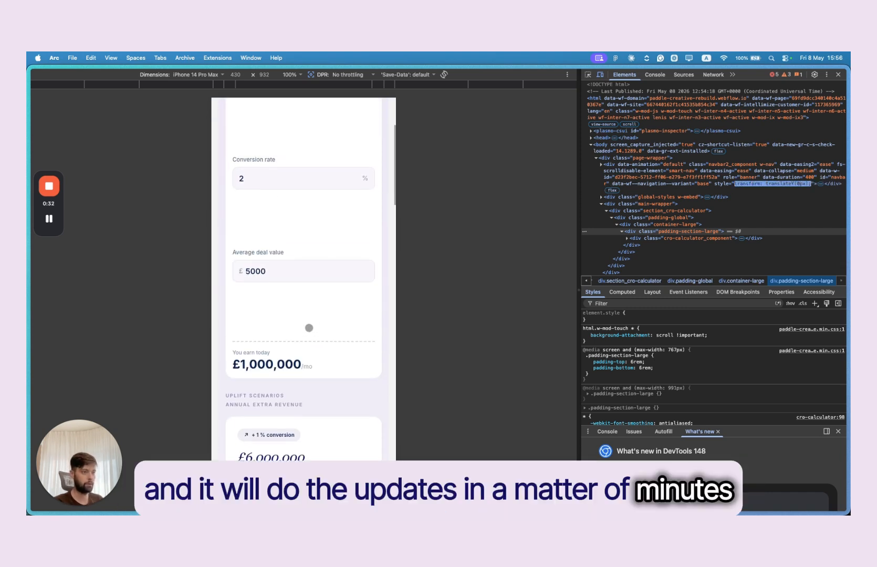
{"action": "scroll", "coordinate": [317, 284], "scroll_direction": "up", "scroll_amount": 3}
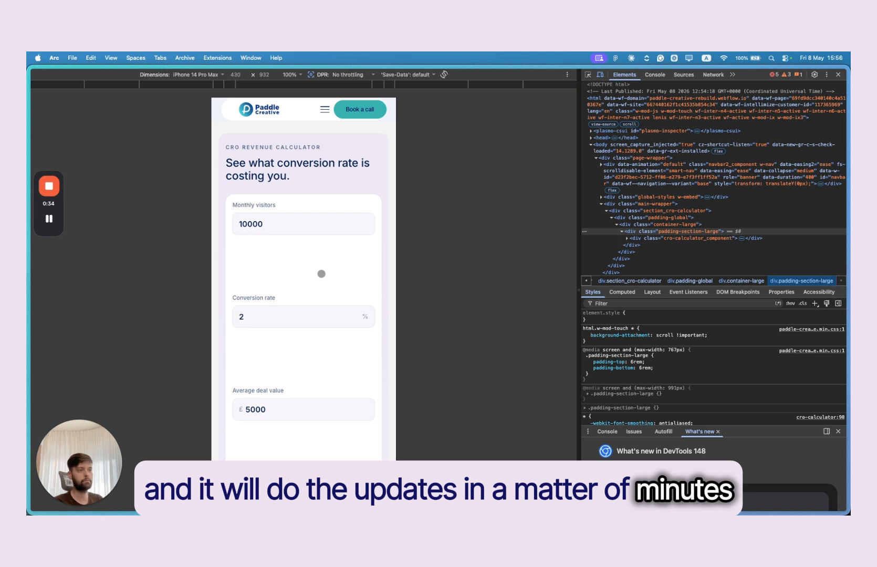